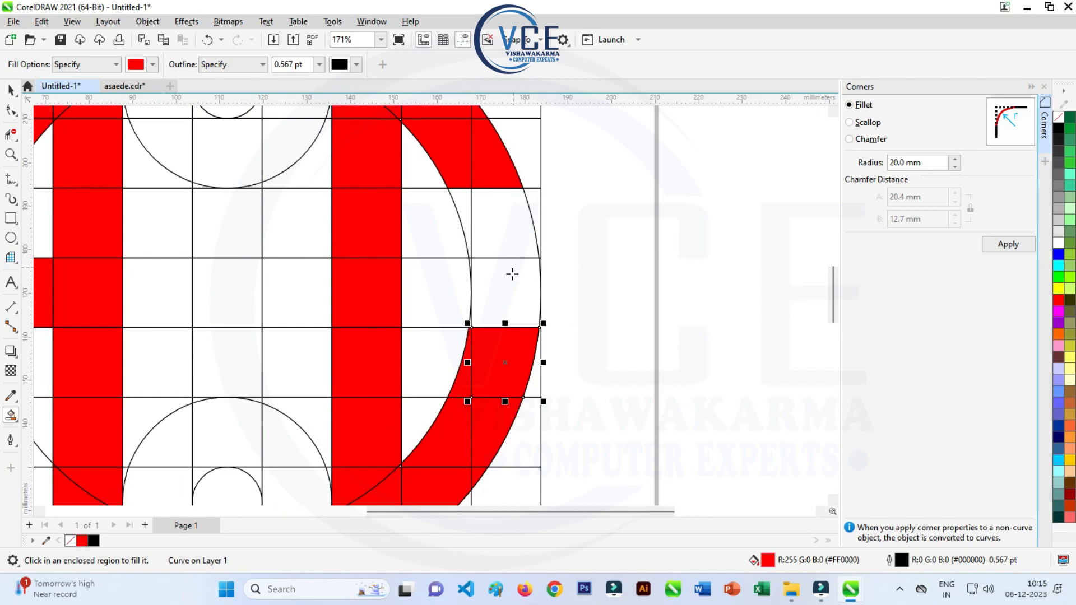
- Undo the last red fill and fill the cells of the middle arm on the ring's right side red
key("ctrl+z")
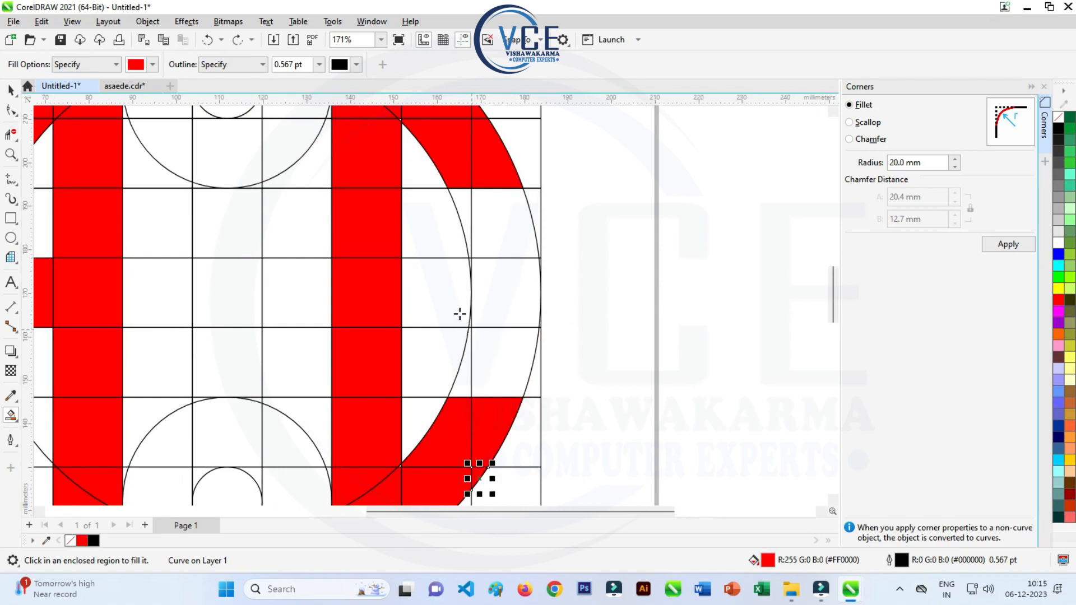
left_click(444, 292)
left_click(497, 295)
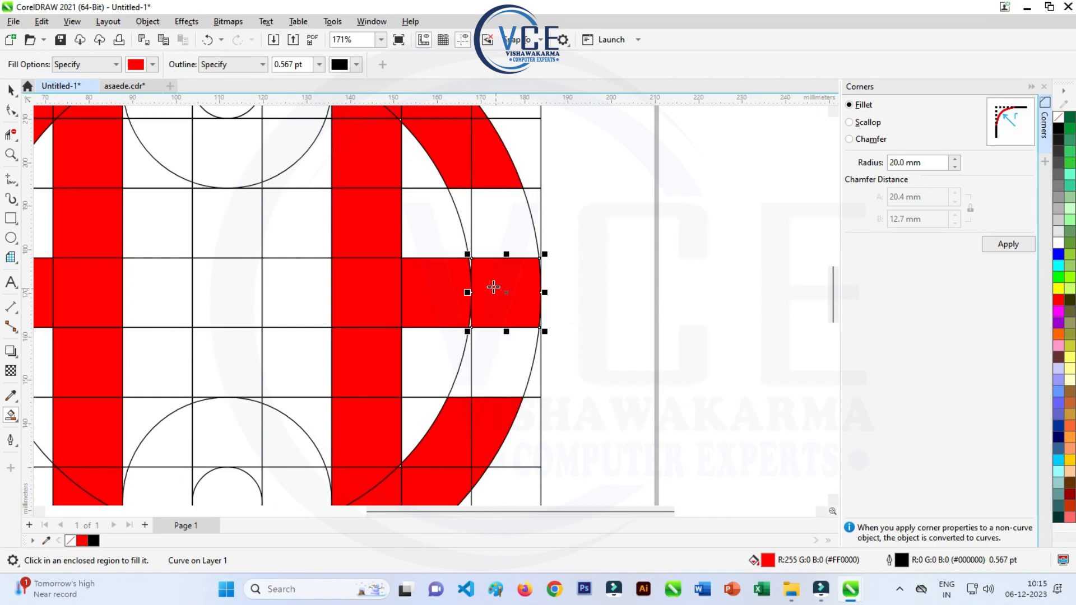
- Fill the two remaining thin slivers along the inner circle in the right middle arm red
scroll(493, 287, "up", 5)
left_click(461, 221)
scroll(476, 296, "down", 6)
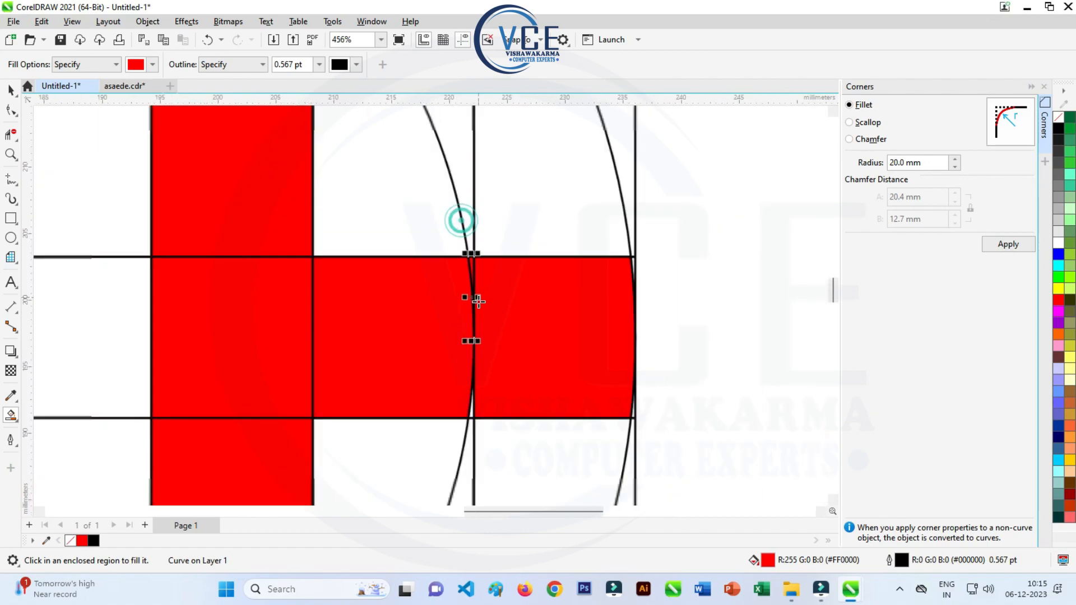
scroll(482, 413, "up", 6)
left_click(454, 411)
scroll(456, 312, "down", 7)
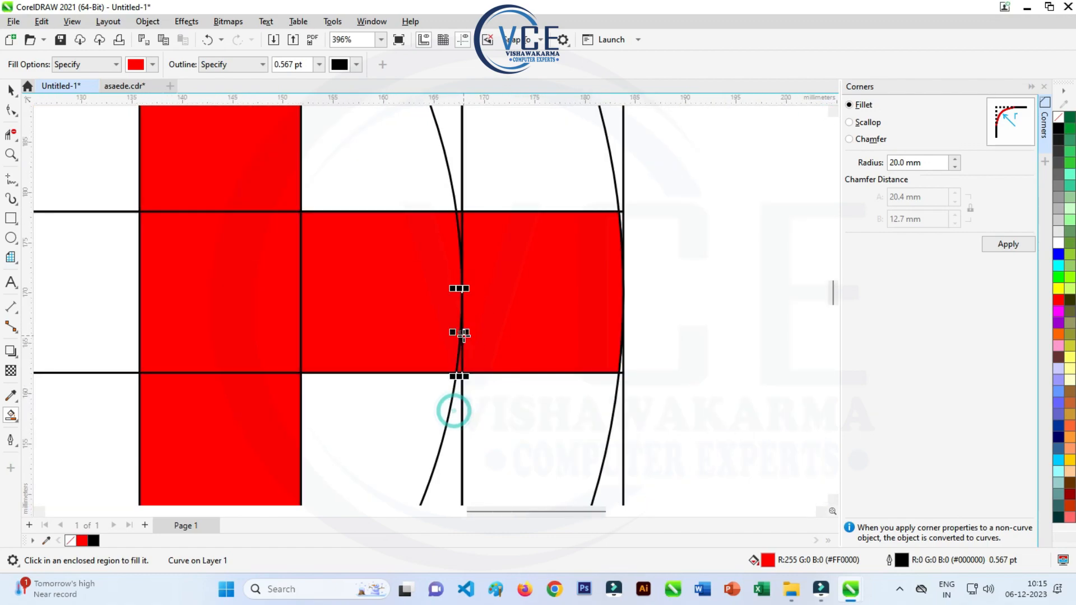
scroll(473, 285, "down", 4)
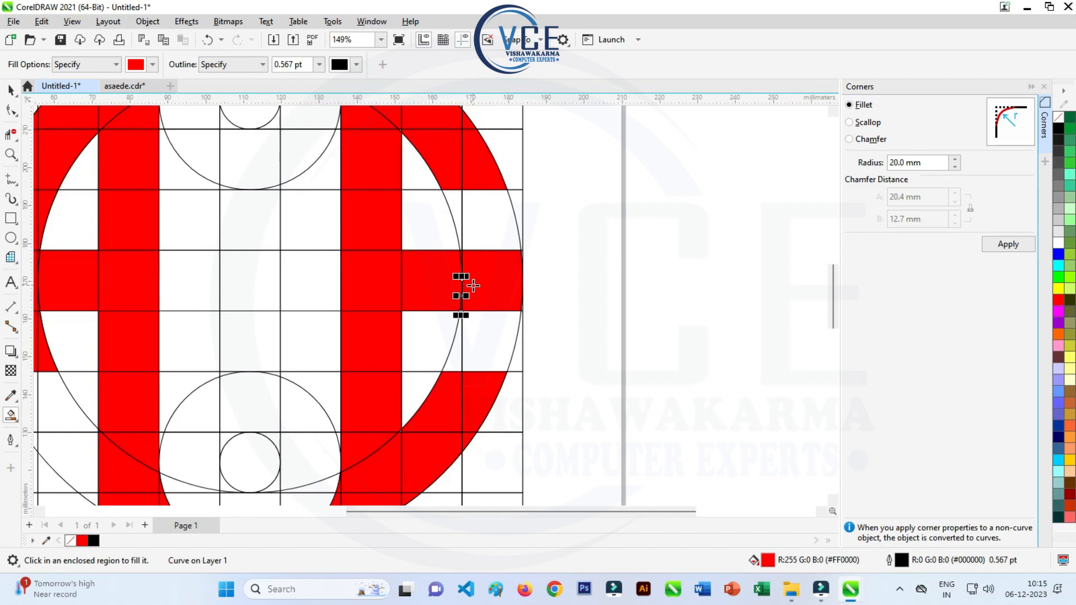
- Fill the central column red, from the small upper circle down to the corners around the small lower circle
scroll(375, 296, "up", 1)
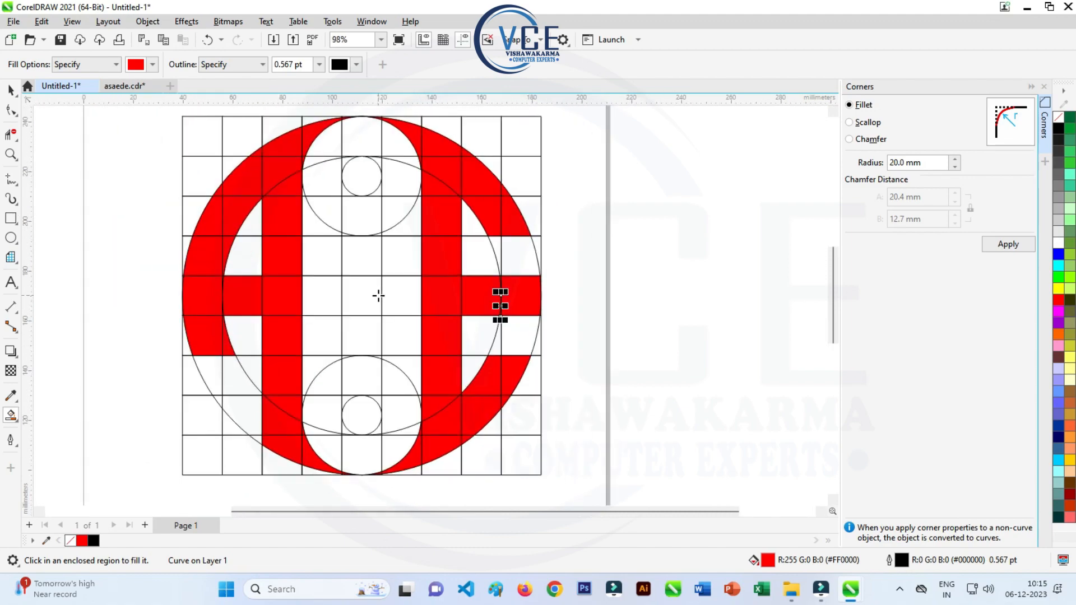
left_click(369, 187)
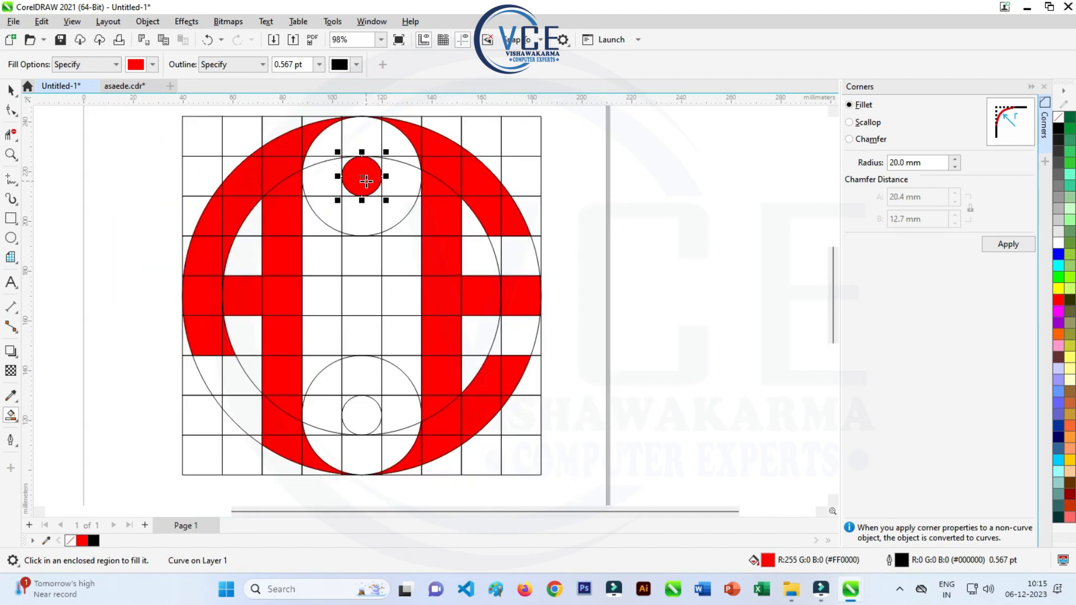
left_click(353, 213)
left_click(366, 265)
left_click(365, 291)
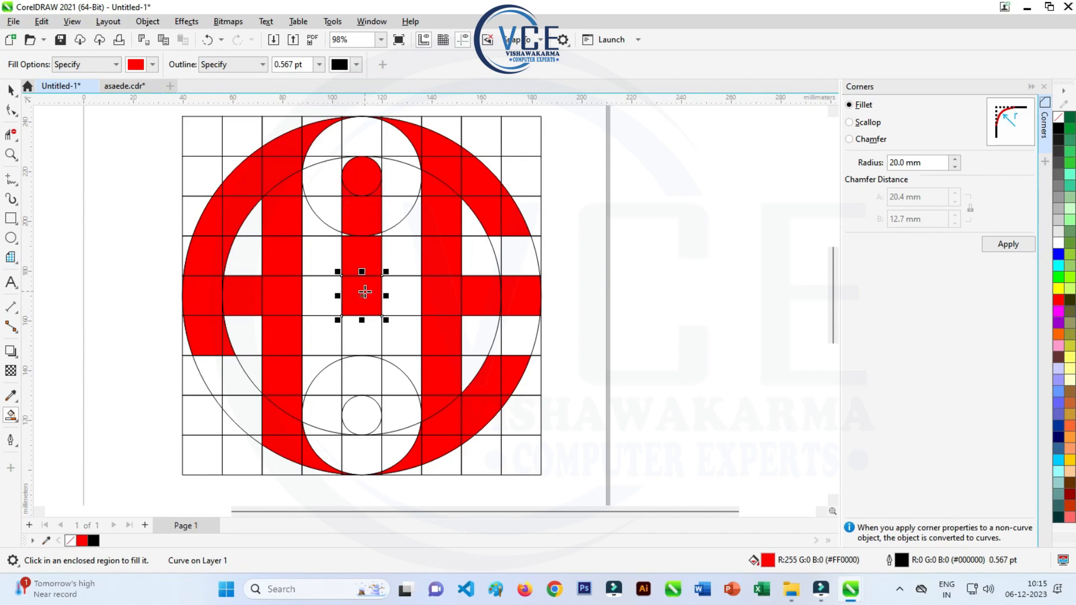
left_click(363, 324)
left_click(367, 368)
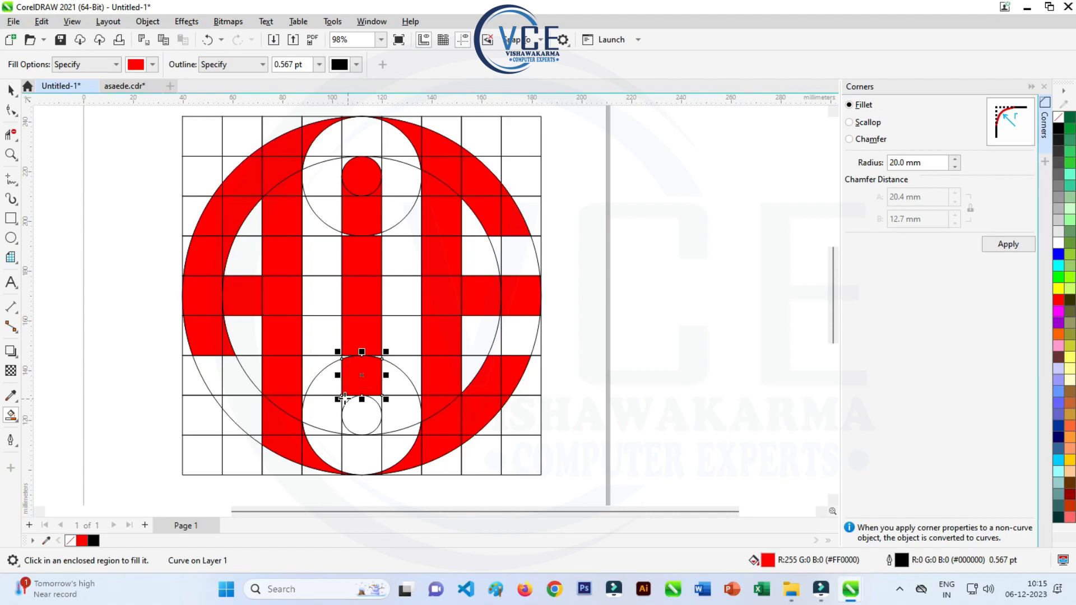
left_click(344, 398)
left_click(378, 399)
- Fill the slivers where the medium circles cross the central column, plus the middle-row cell joining it to the right column, red
scroll(359, 368, "up", 4)
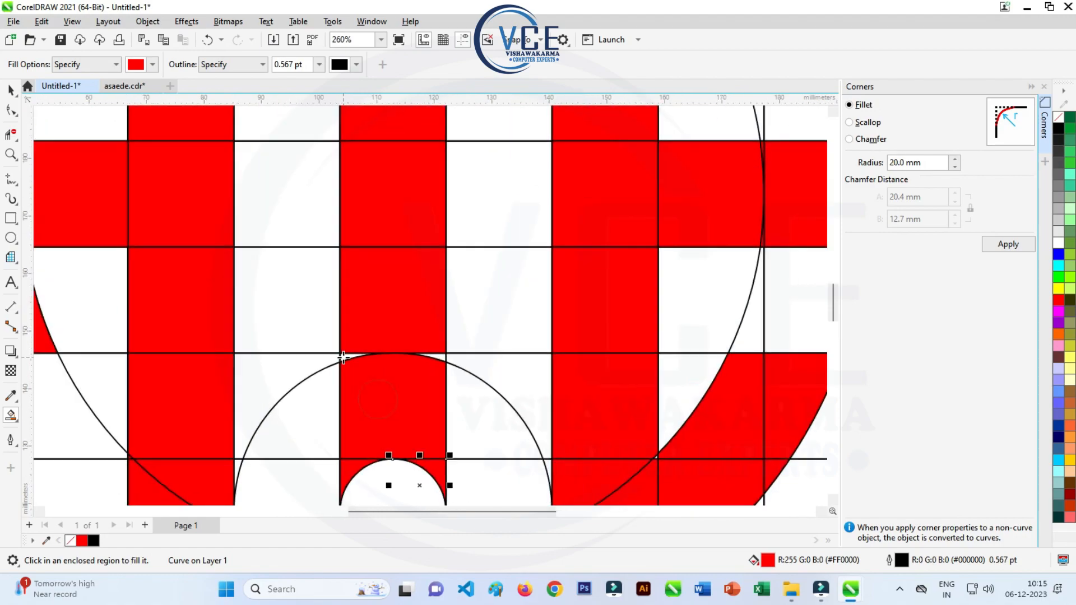
left_click(345, 355)
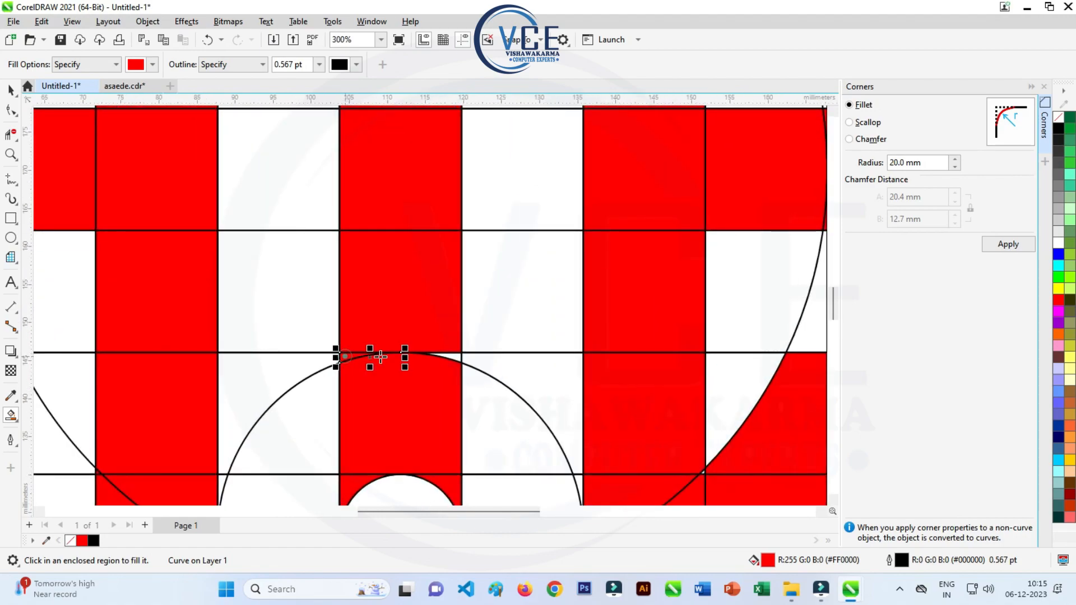
left_click(453, 357)
scroll(383, 248, "down", 4)
scroll(383, 248, "up", 6)
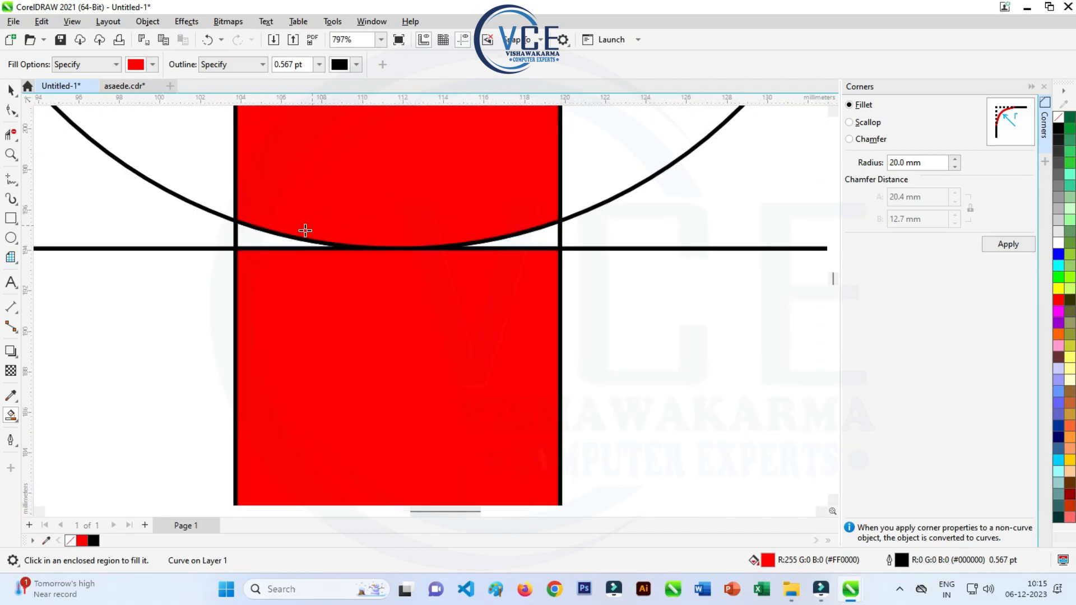
left_click(264, 238)
left_click(521, 241)
scroll(360, 213, "down", 6)
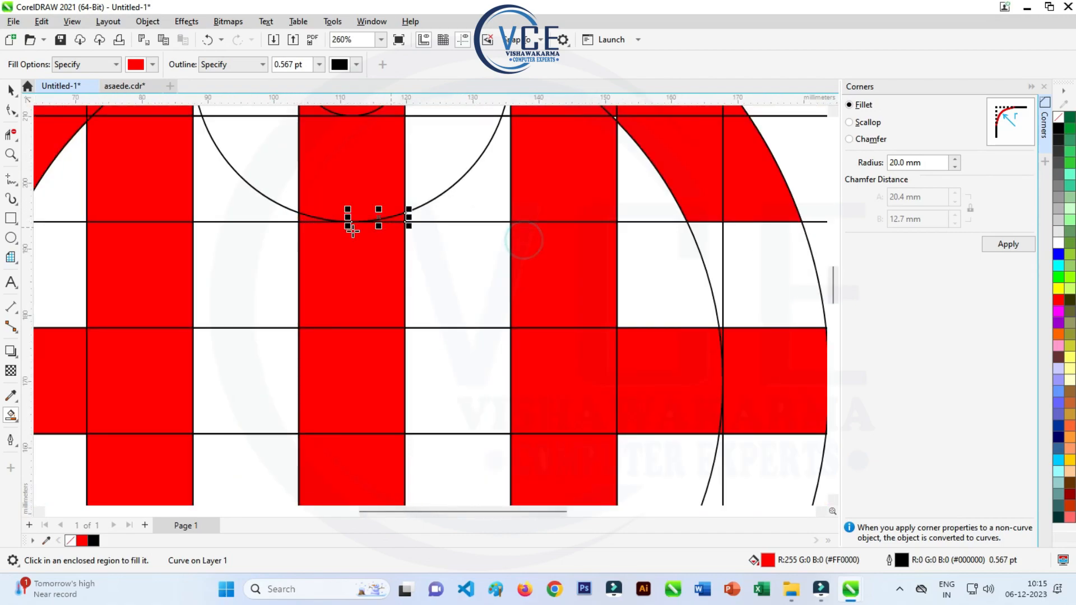
left_click(350, 288)
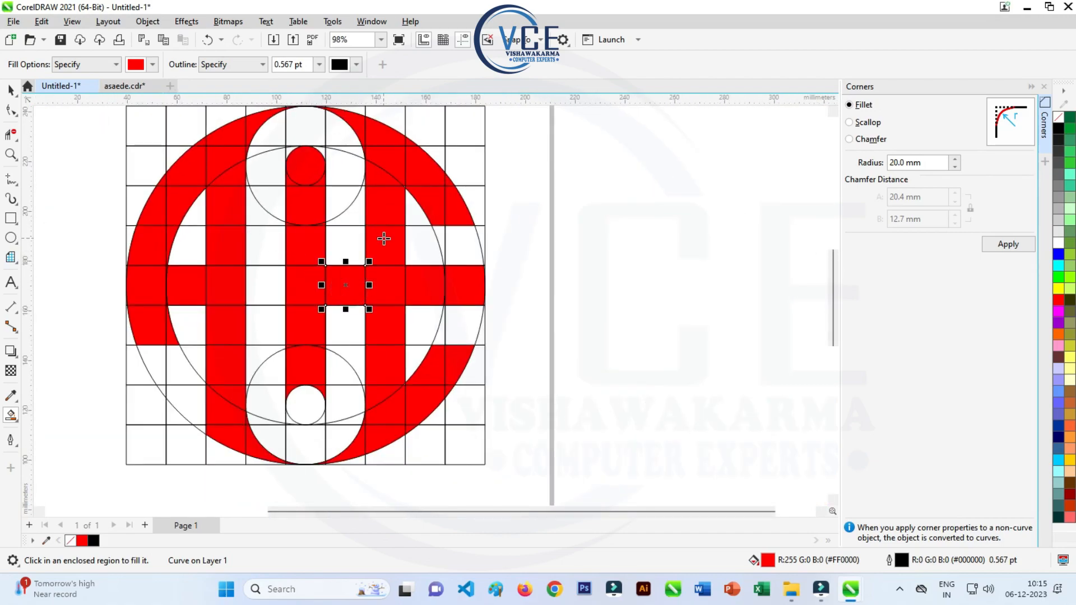
scroll(383, 241, "down", 1)
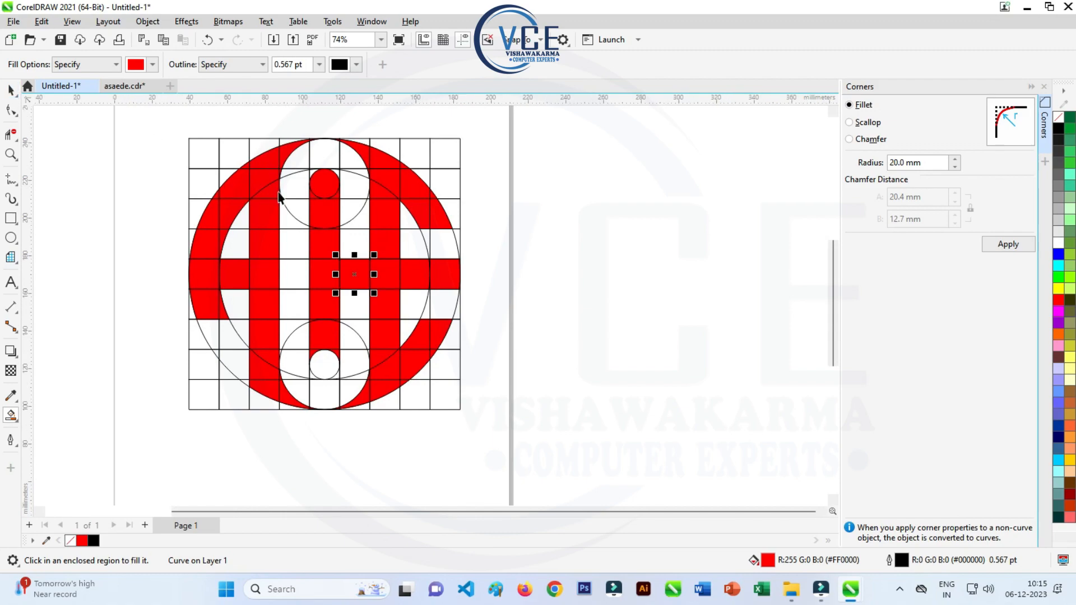
- Delete the grouped construction grid behind the red monogram
key("space")
left_click(430, 152)
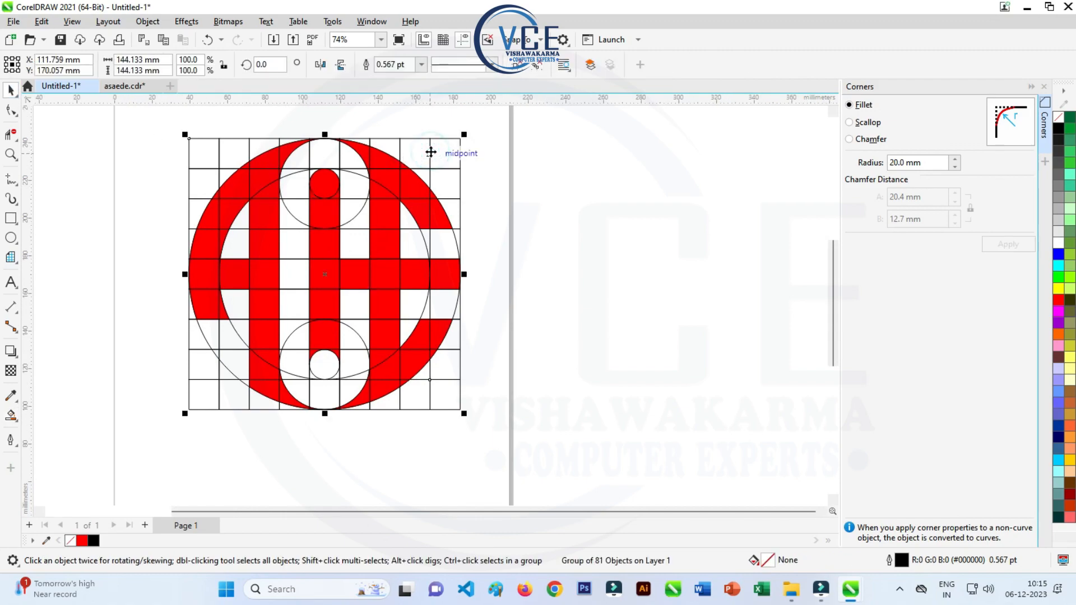
key("Delete")
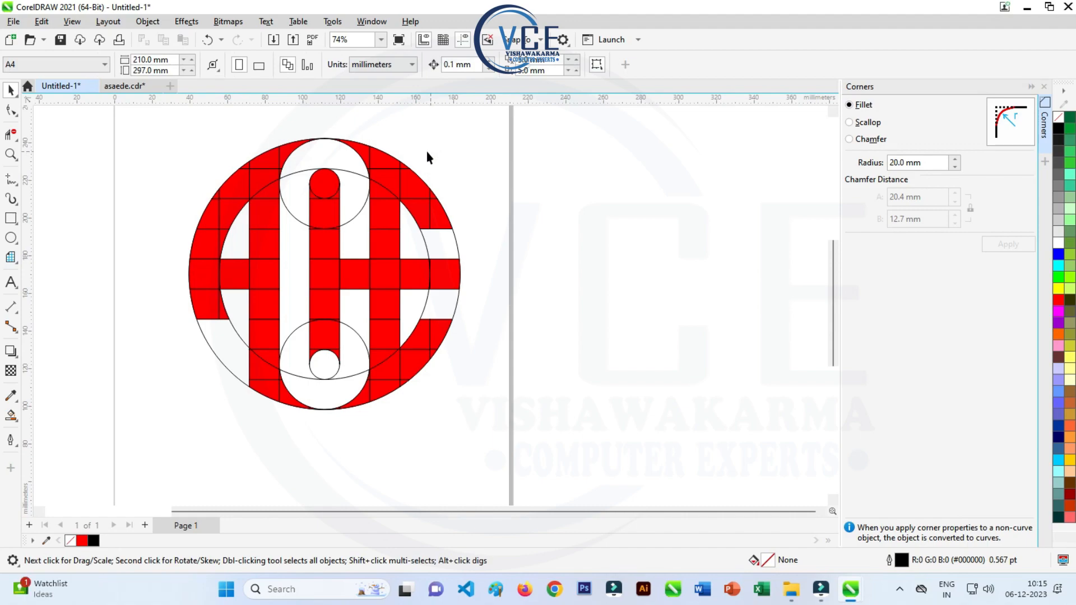
- Delete the leftover construction circles: the inner ring, the upper and lower medium circles and the outer circle
left_click(357, 172)
key("Delete")
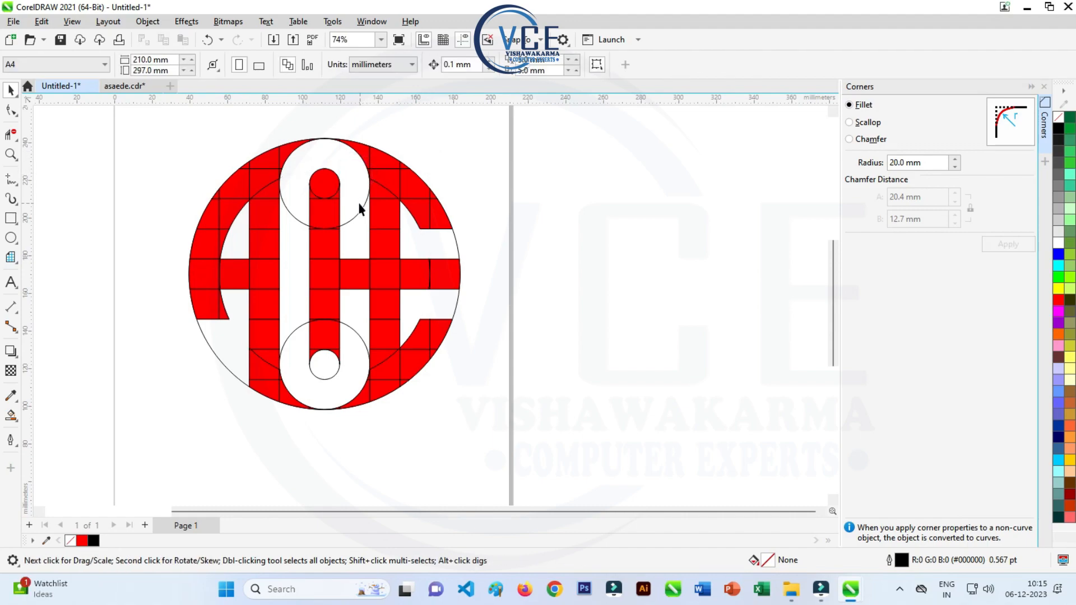
left_click(359, 215)
key("Delete")
left_click(353, 336)
key("Delete")
left_click(210, 352)
key("Delete")
scroll(197, 211, "down", 2)
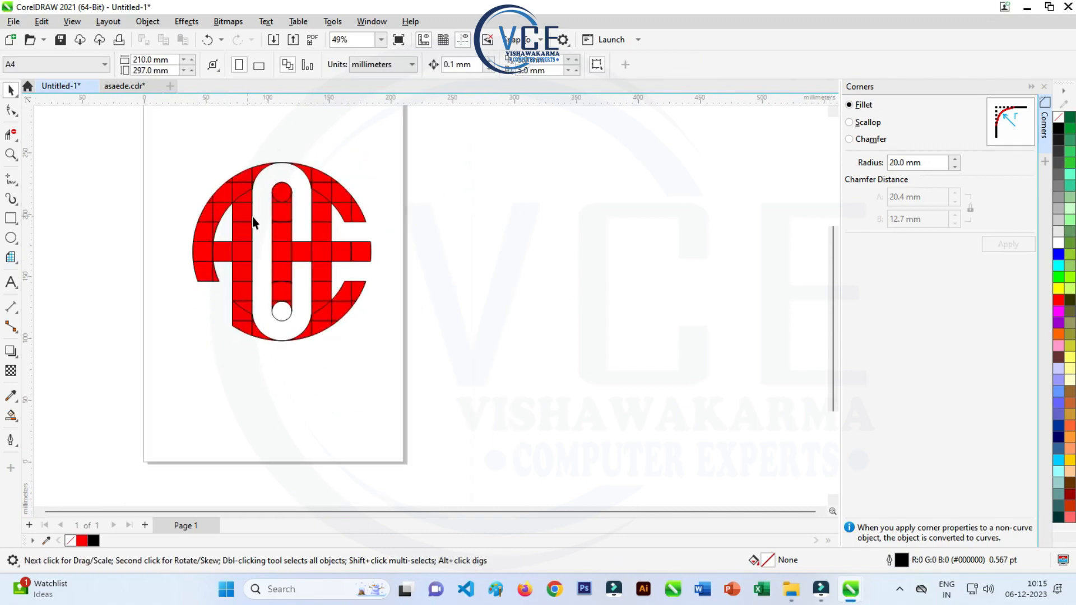
scroll(268, 224, "up", 2)
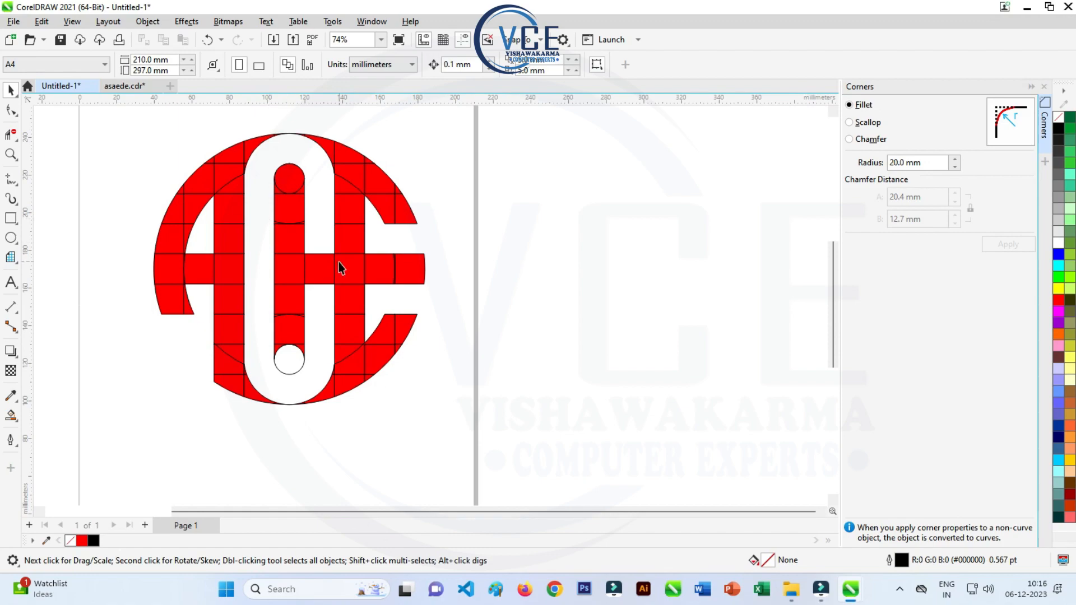
- Select all the monogram pieces and weld them into a single curve
key("ctrl+z")
key("F10")
left_click(533, 257)
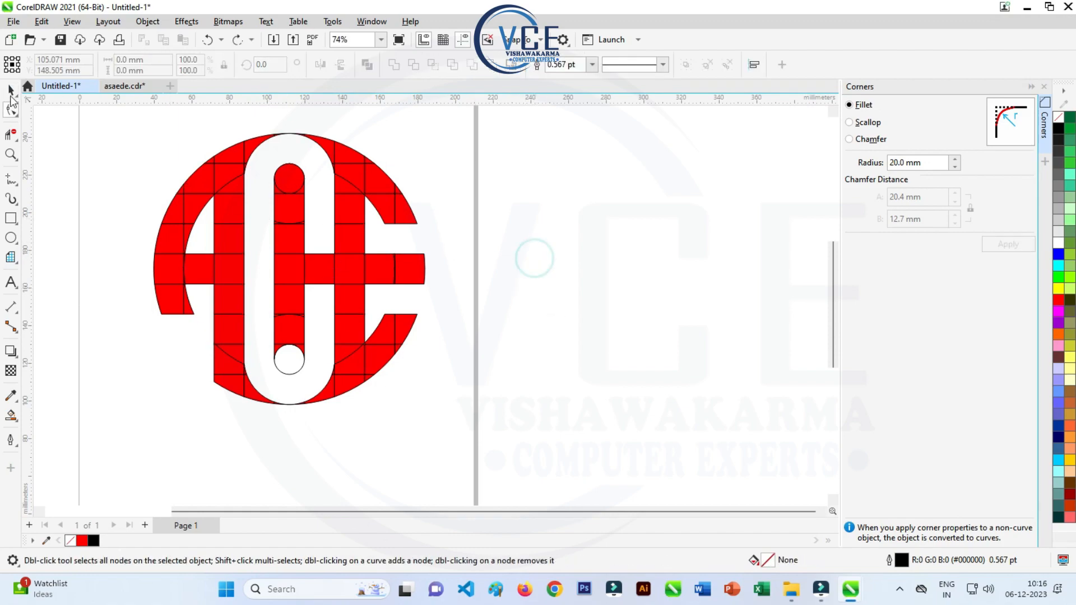
left_click(11, 93)
left_click_drag(245, 241, 497, 436)
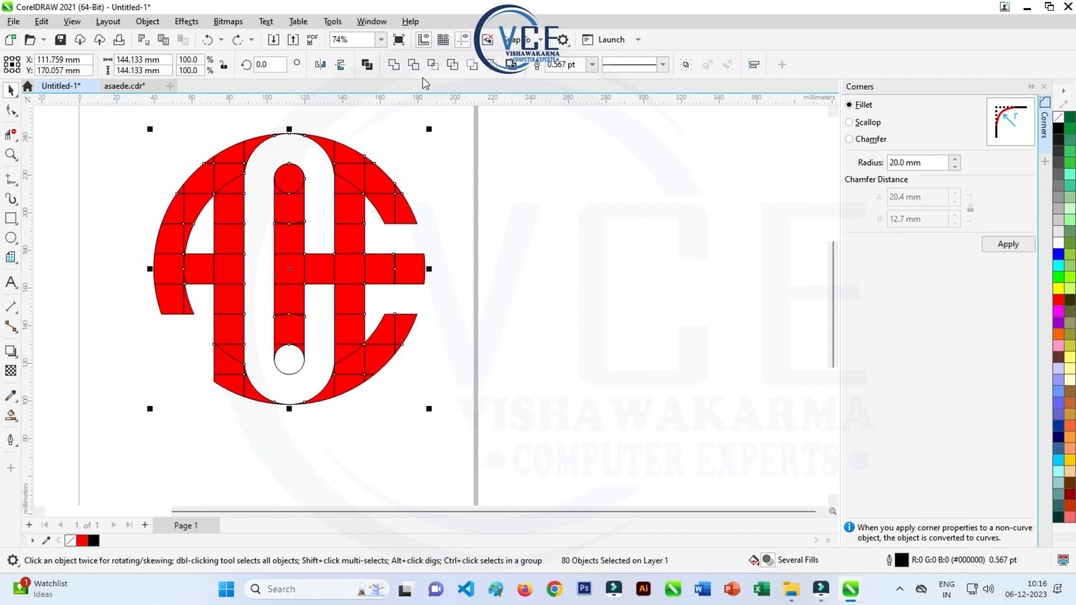
left_click(394, 64)
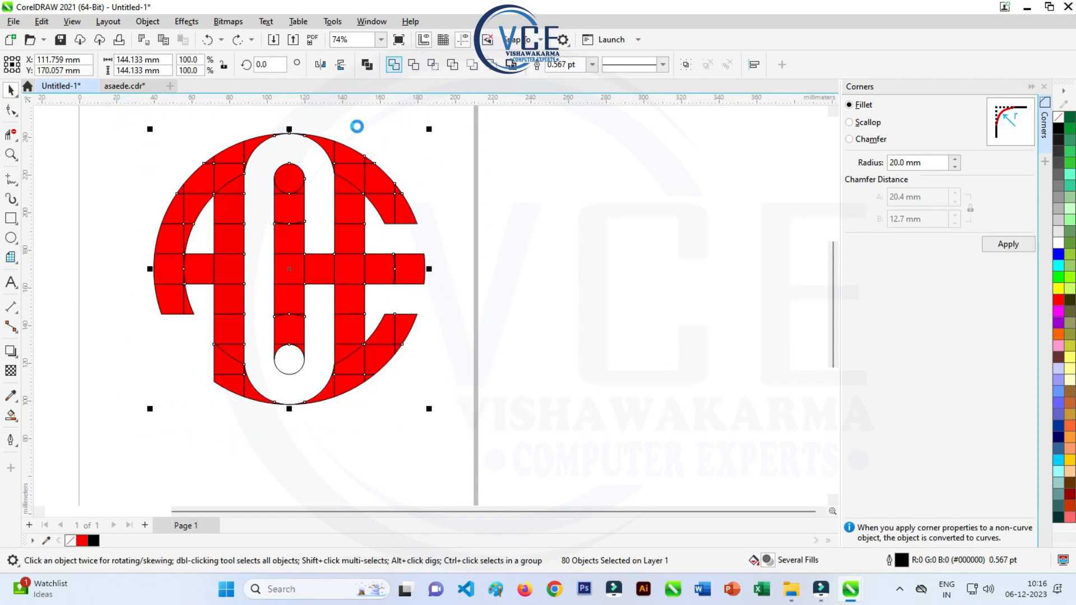
- Remove the stray segments crossing the left arm with the Virtual Segment Delete tool
left_click(11, 136)
left_click(13, 138)
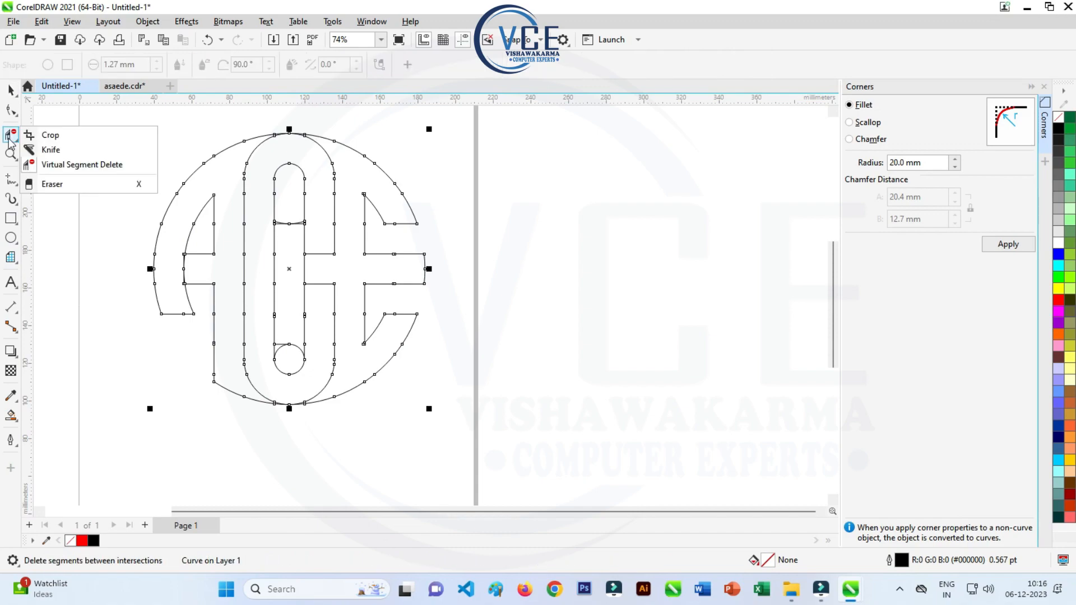
left_click(45, 165)
scroll(202, 261, "up", 2)
left_click_drag(176, 243, 145, 289)
scroll(170, 257, "up", 2)
scroll(167, 256, "down", 2)
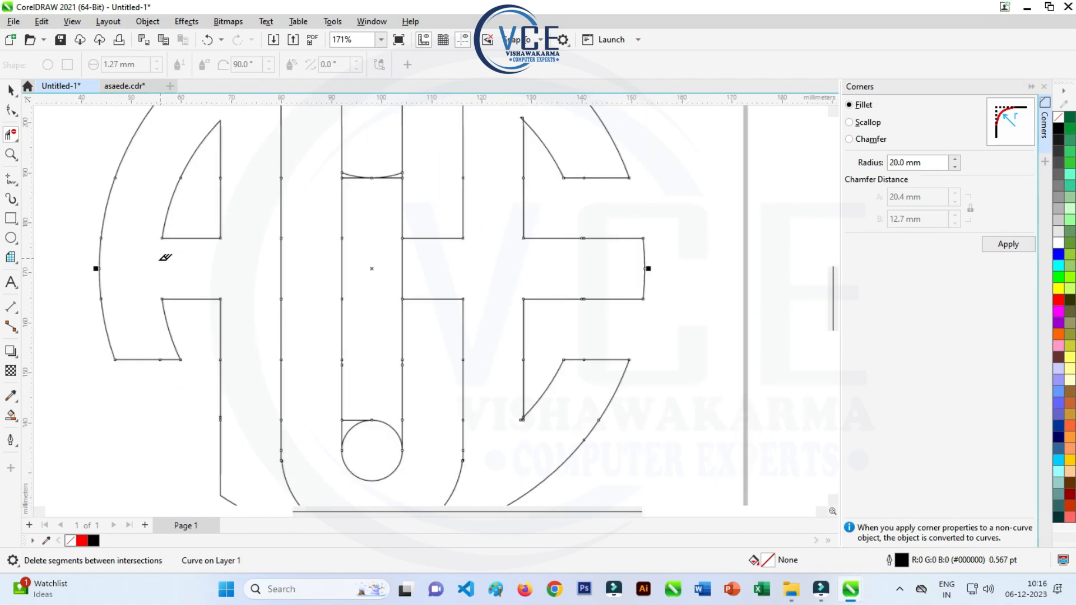
- Undo the excessive segment deletion in the central bar and remove only its stray inner segments at the upper and lower ends
scroll(165, 257, "down", 2)
left_click_drag(330, 208, 306, 236)
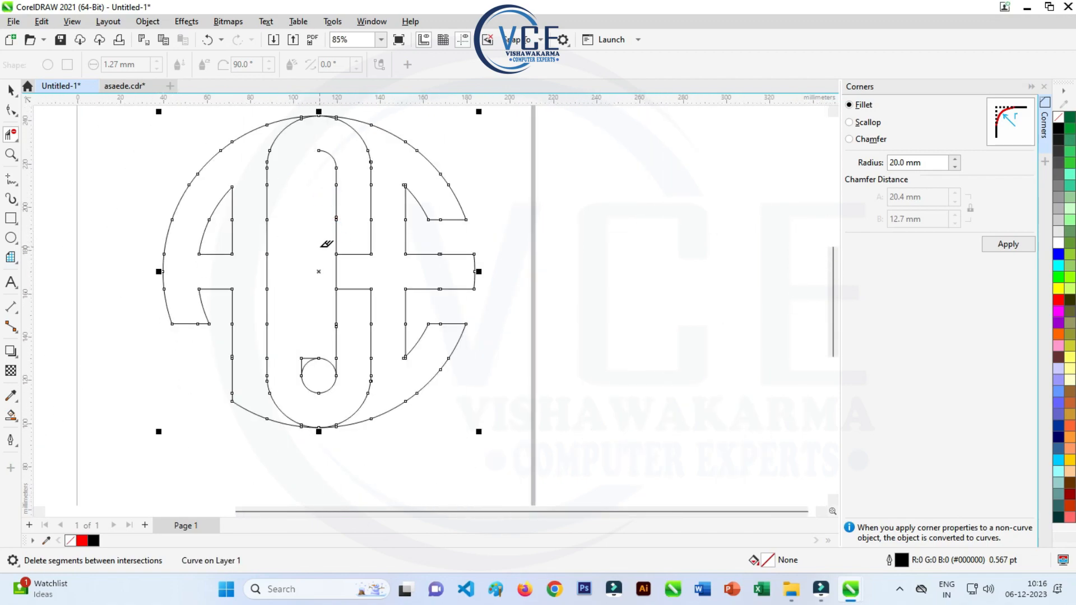
key("ctrl+z")
left_click(327, 214)
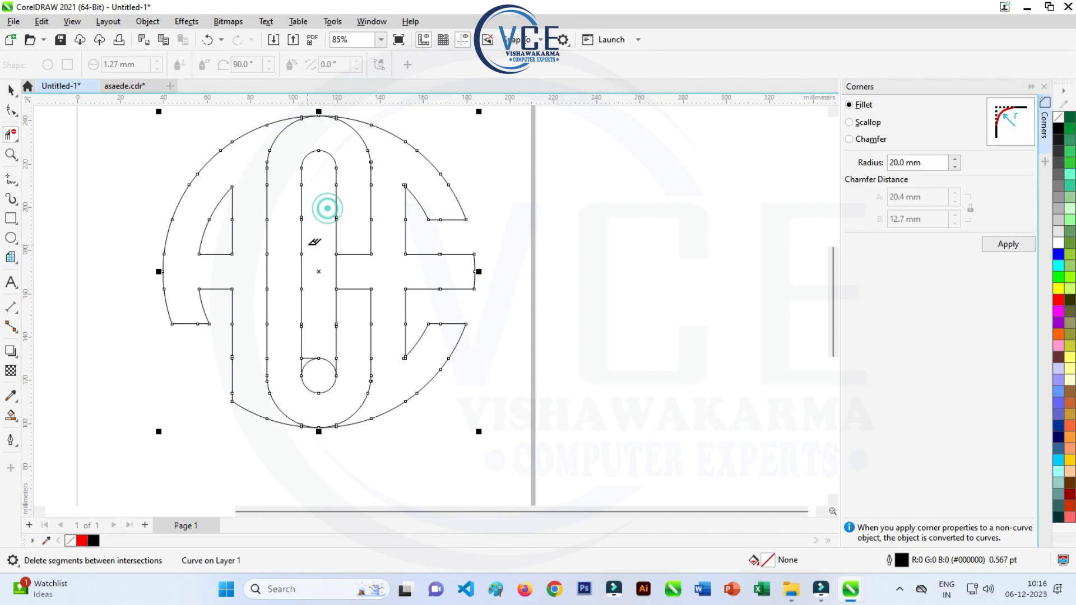
left_click(353, 268)
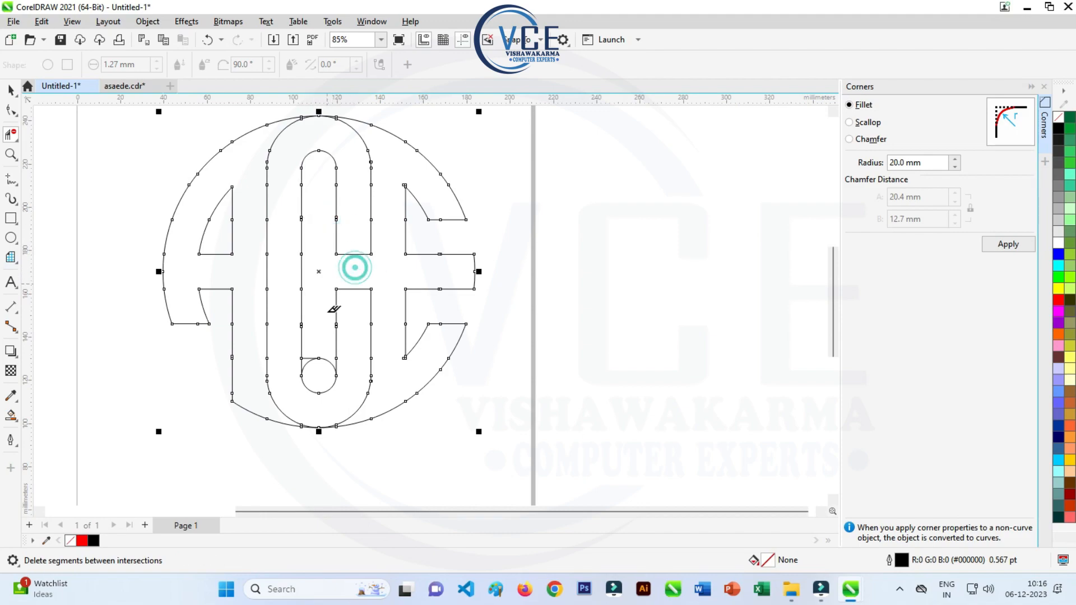
left_click(320, 344)
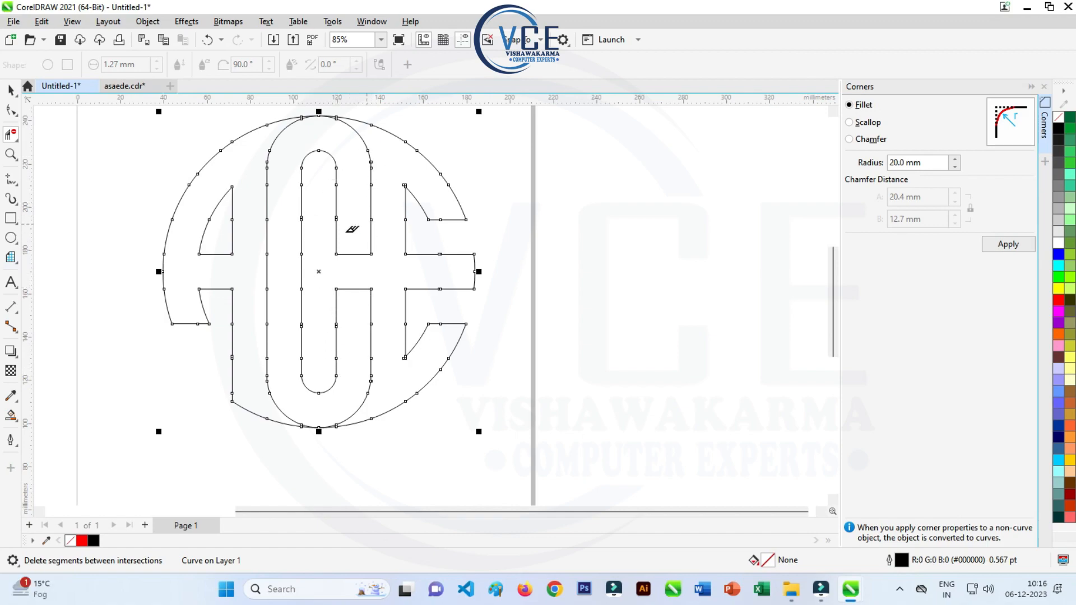
- Fill the left and right parts of the welded monogram outline red with Smart Fill
left_click(12, 92)
left_click(10, 414)
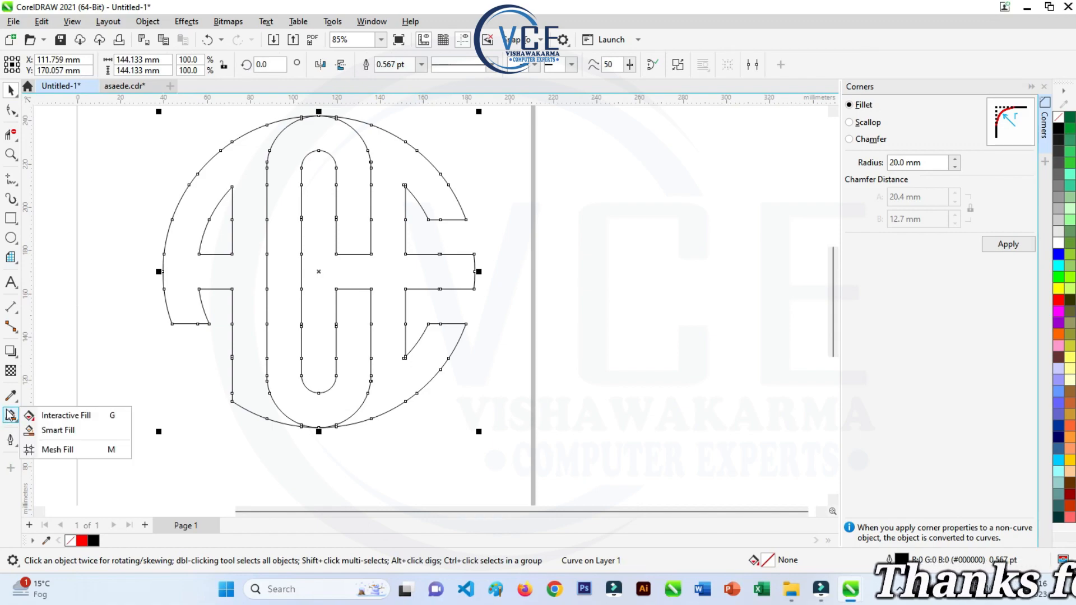
left_click(54, 436)
left_click(239, 276)
left_click(395, 194)
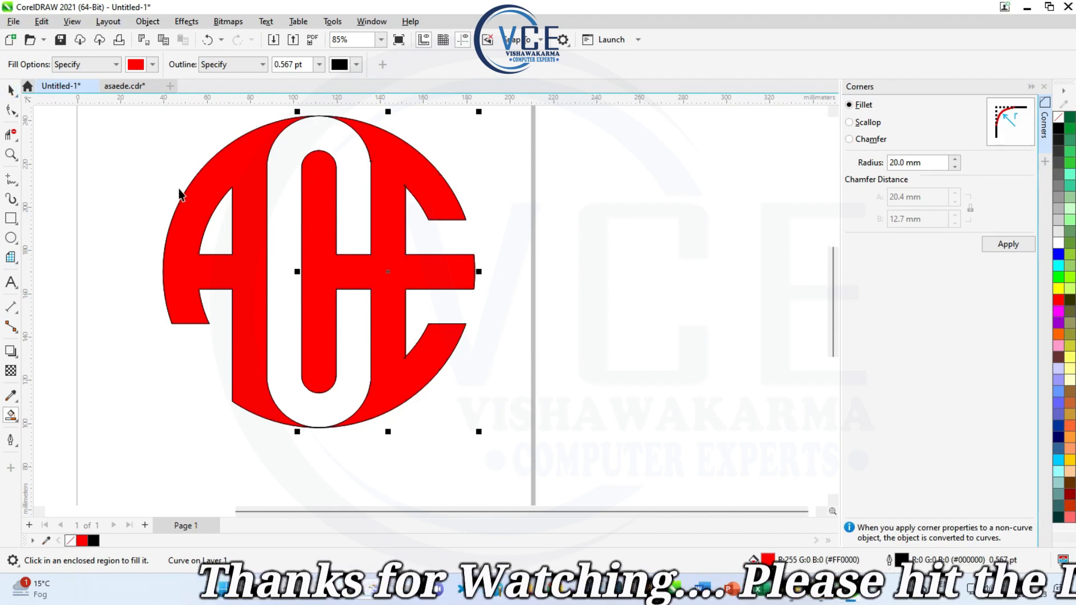
left_click(536, 199)
scroll(328, 232, "down", 3)
scroll(353, 191, "up", 2)
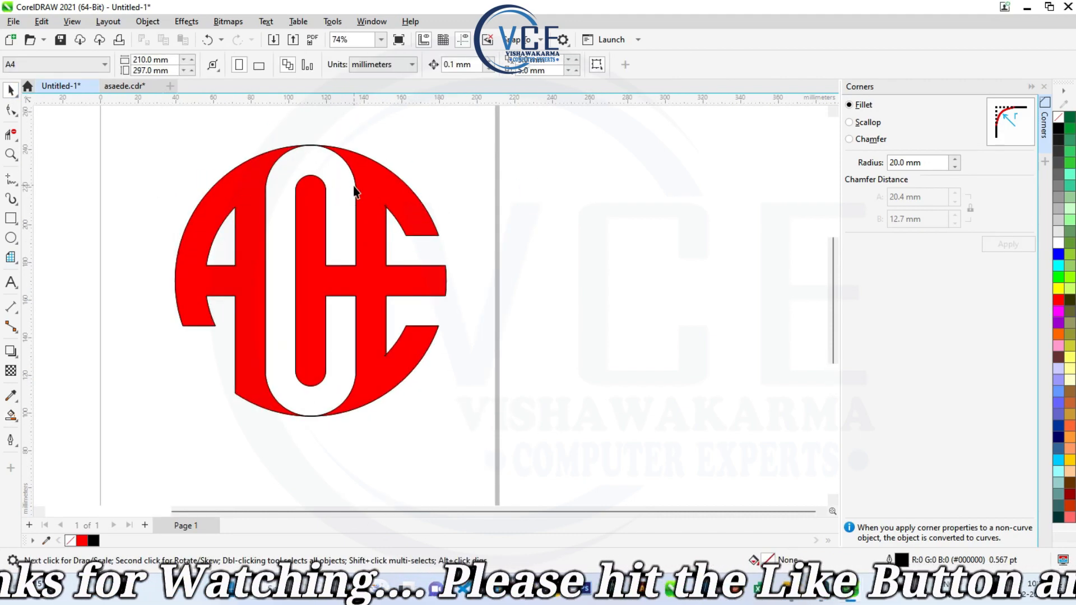
scroll(328, 342, "up", 1)
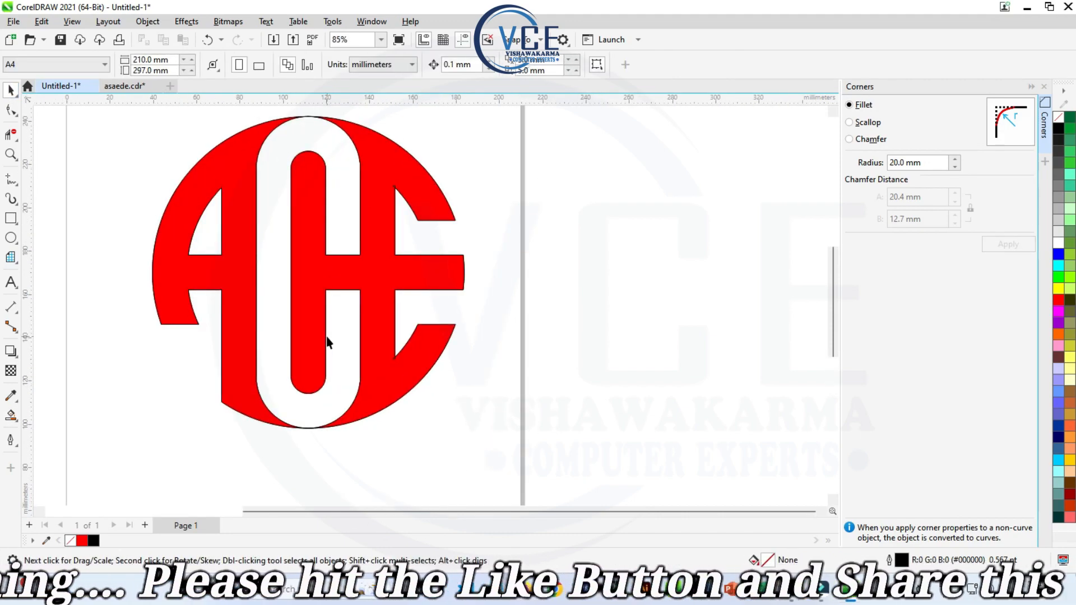
scroll(534, 408, "down", 1)
key("ctrl+a")
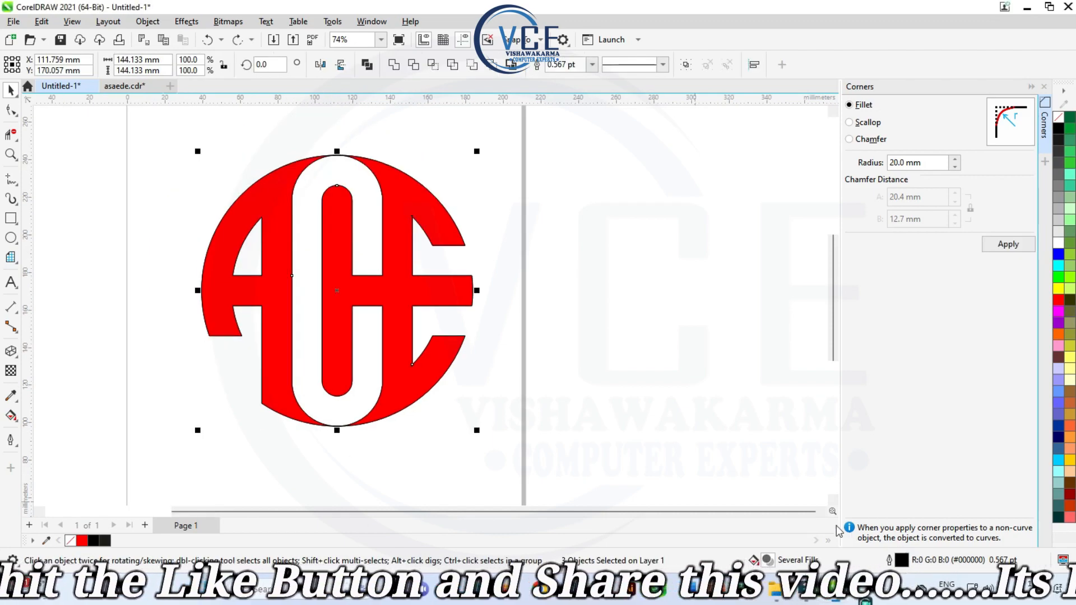
left_click(622, 332)
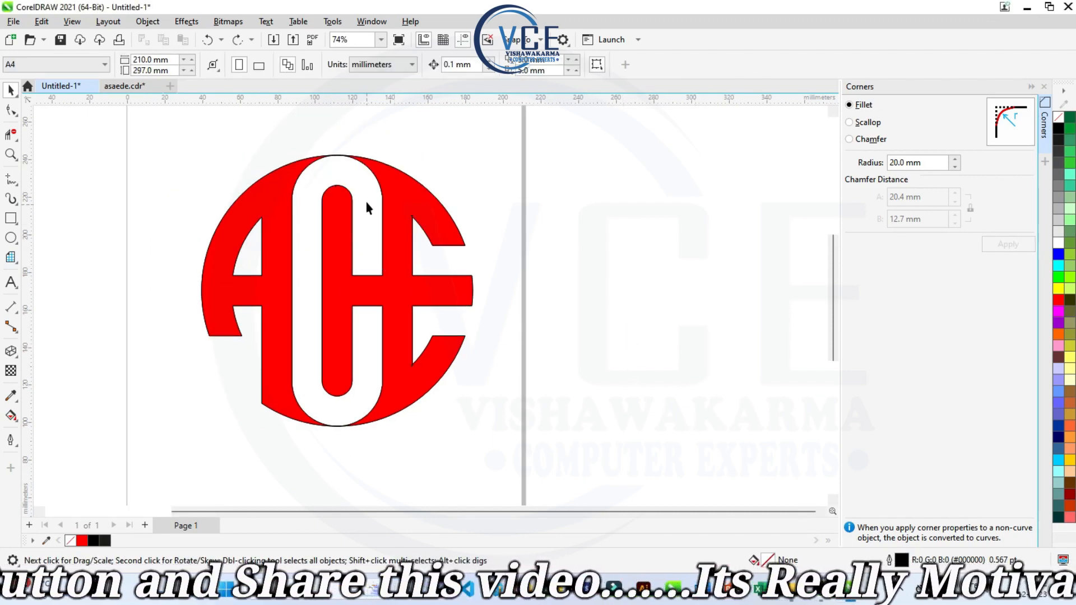
- Move the two red filled pieces off the monogram outline and reassemble them beside the page
left_click(399, 197)
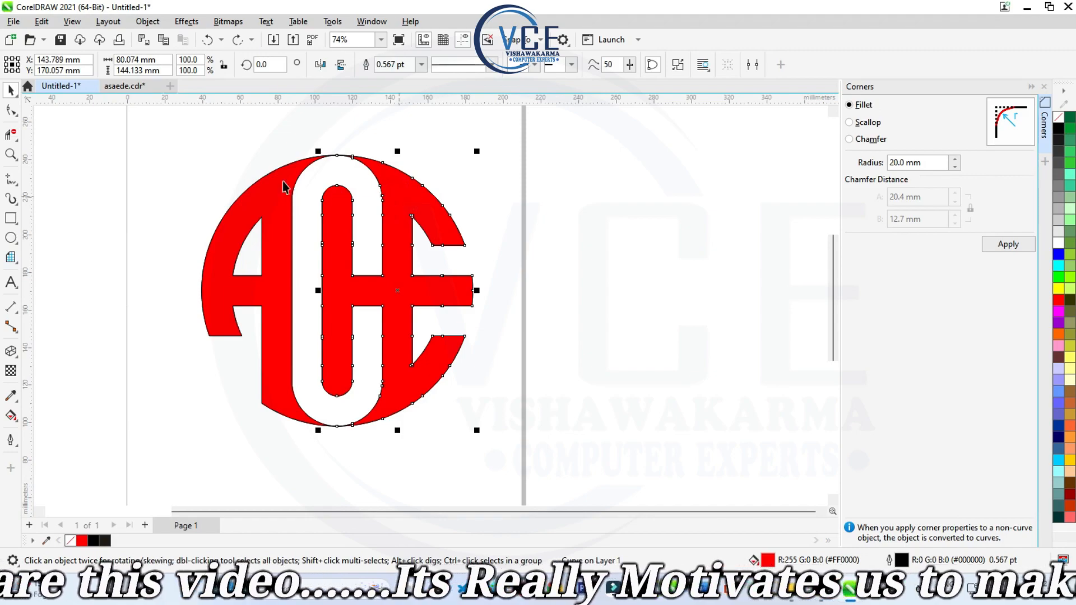
scroll(219, 180, "down", 4)
scroll(333, 152, "up", 4)
left_click(369, 228)
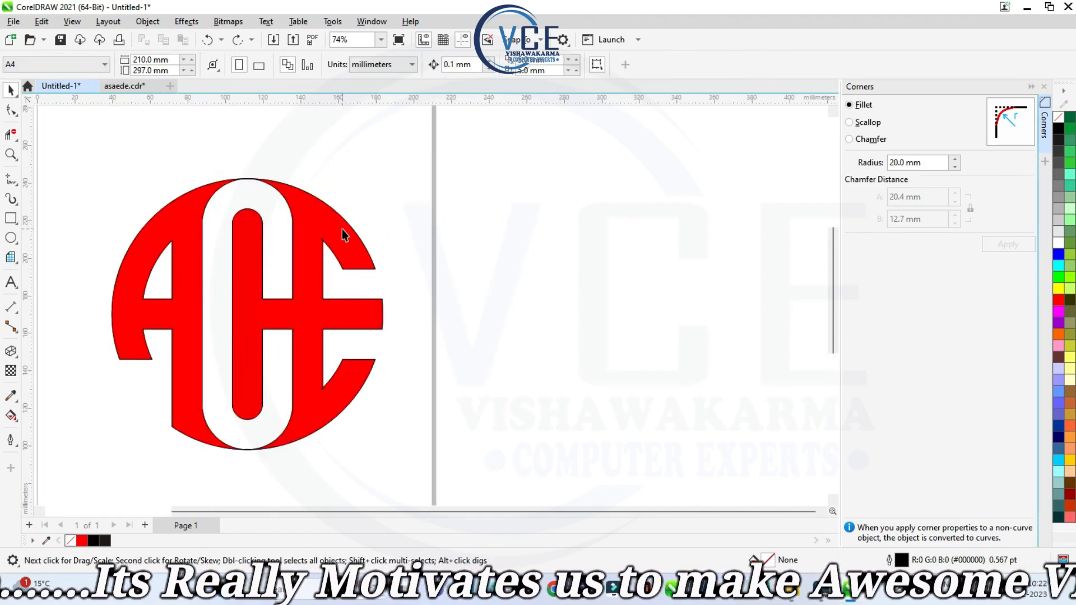
left_click_drag(343, 234, 678, 234)
left_click(187, 229)
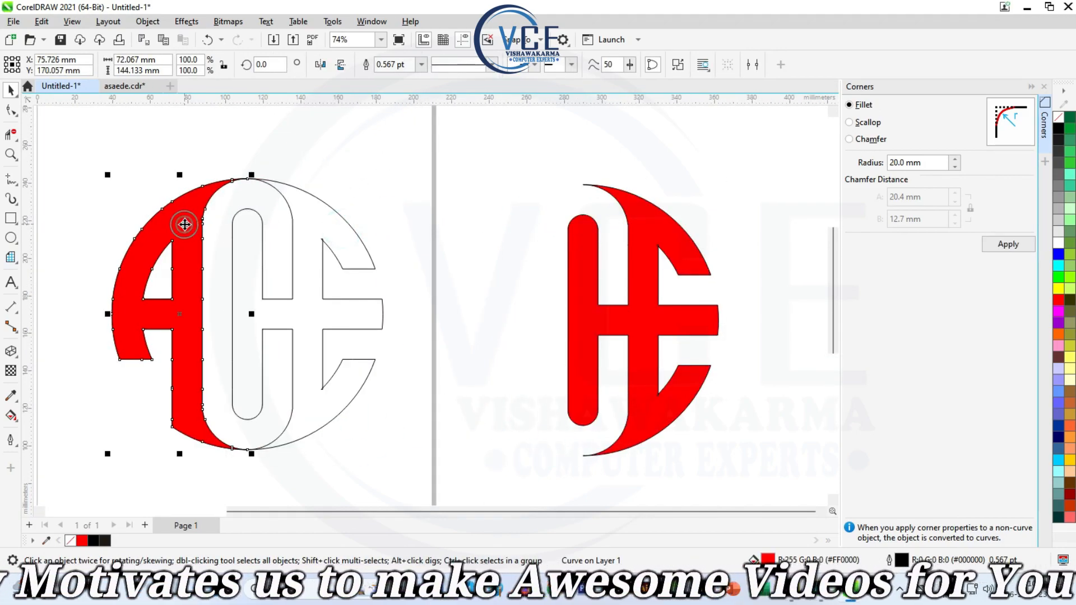
left_click_drag(187, 227, 521, 227)
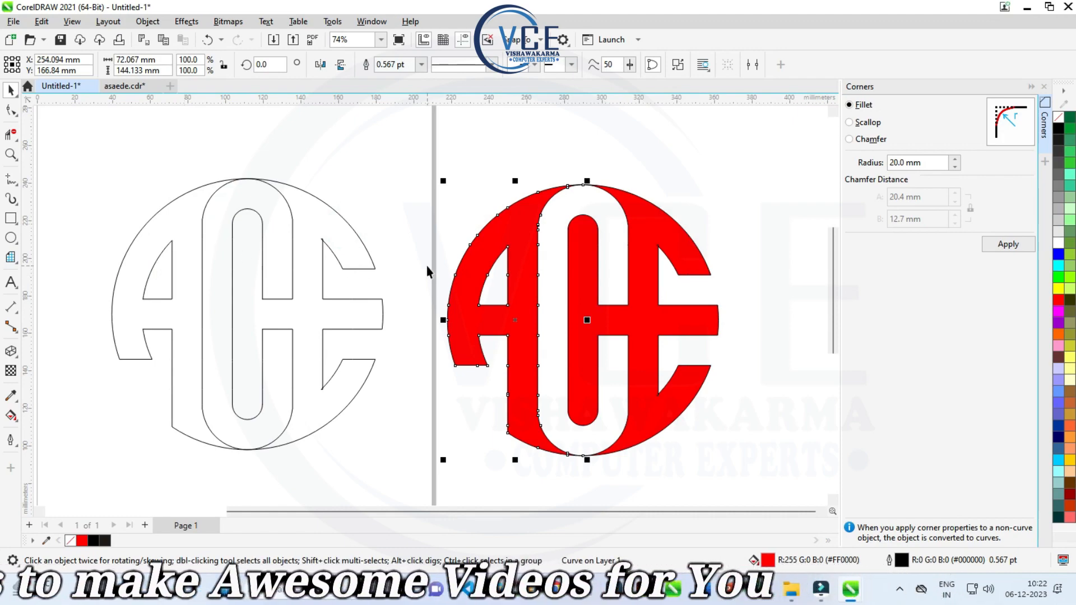
- Set the remaining monogram outline's width to 2.0 pt and convert the outline to an object
scroll(425, 267, "down", 1)
left_click_drag(94, 156, 399, 462)
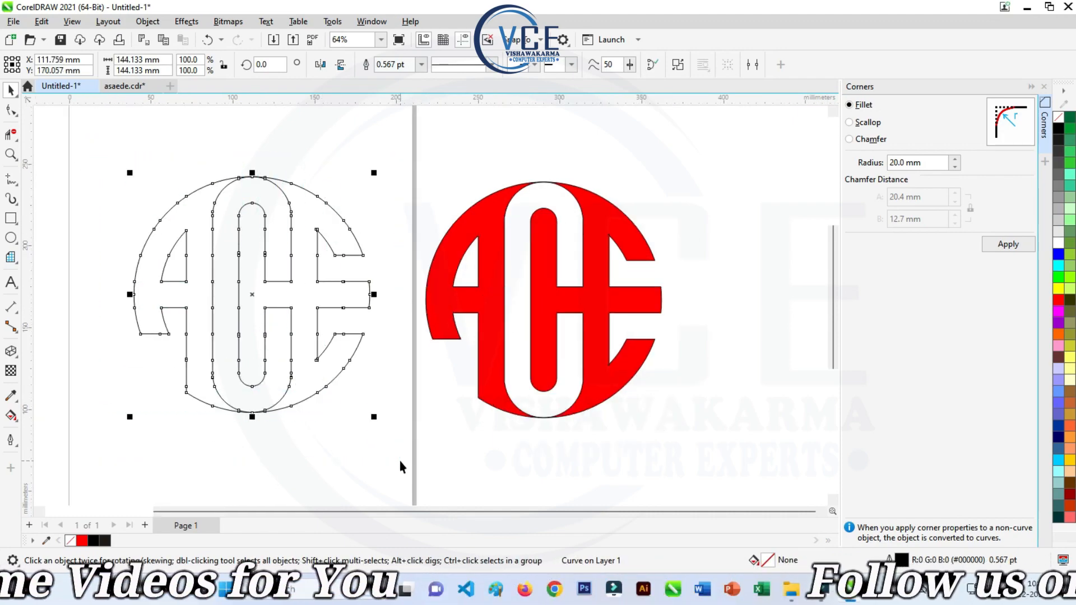
left_click(421, 64)
left_click(389, 139)
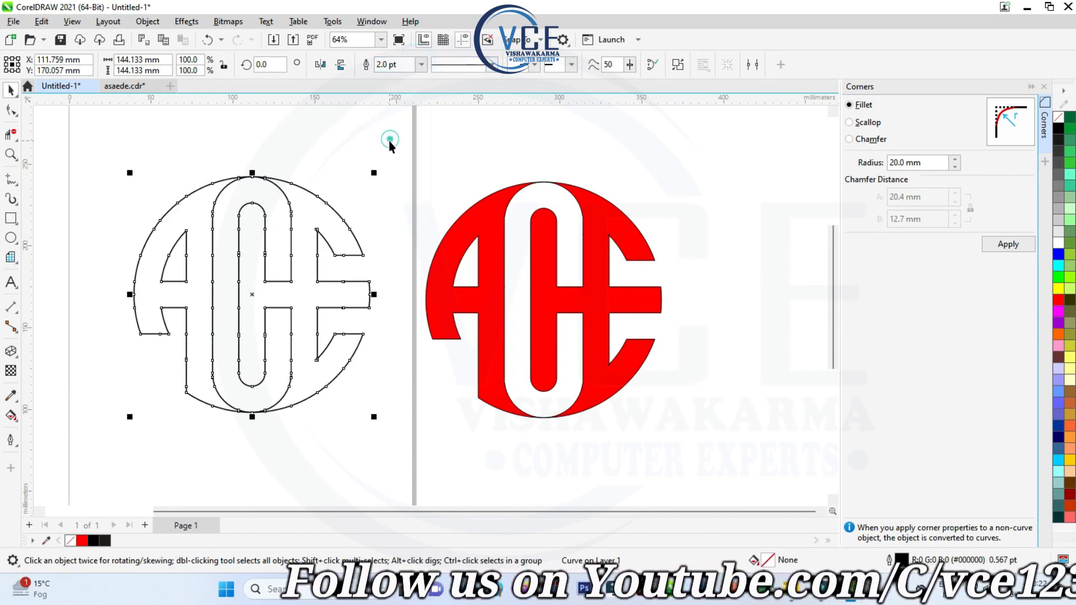
left_click(148, 22)
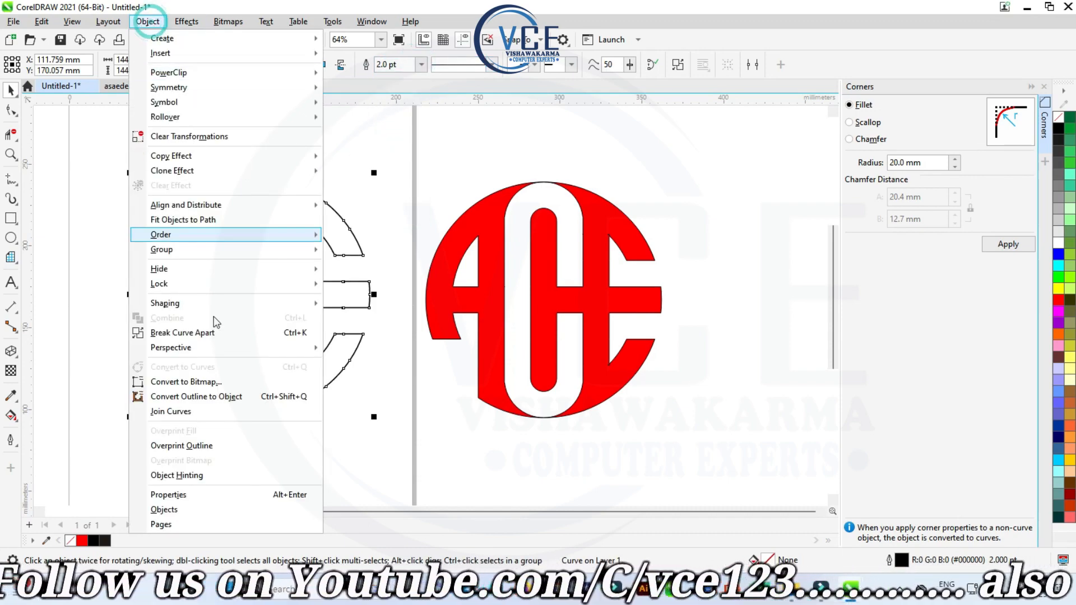
left_click(234, 397)
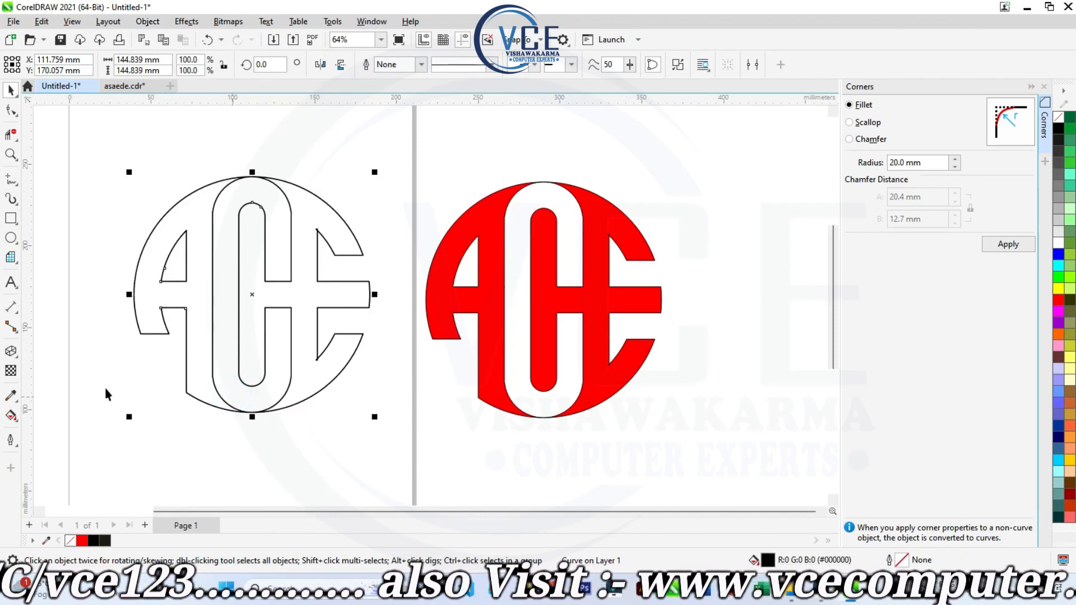
- Fill the converted outline with the black-and-white radiating rays fountain preset using Interactive Fill
left_click(12, 422)
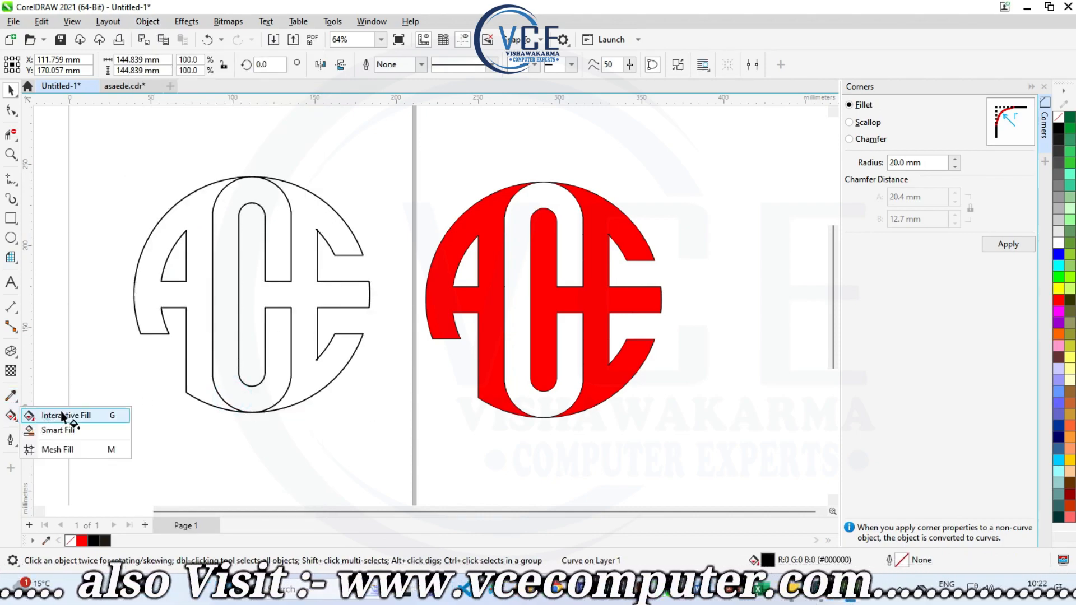
left_click(70, 419)
left_click(52, 66)
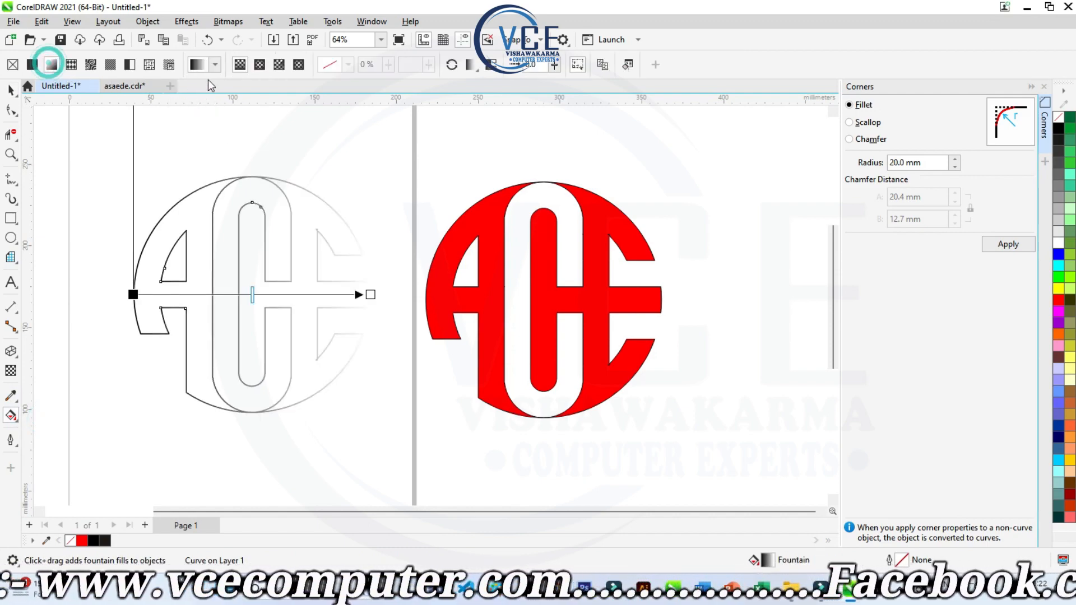
left_click(214, 66)
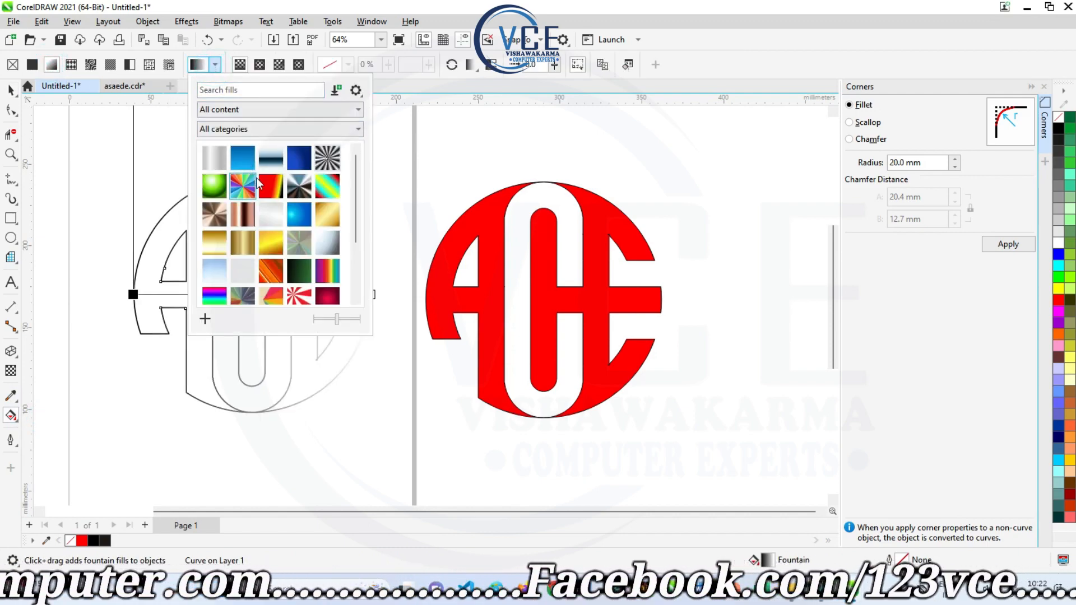
scroll(310, 268, "down", 3)
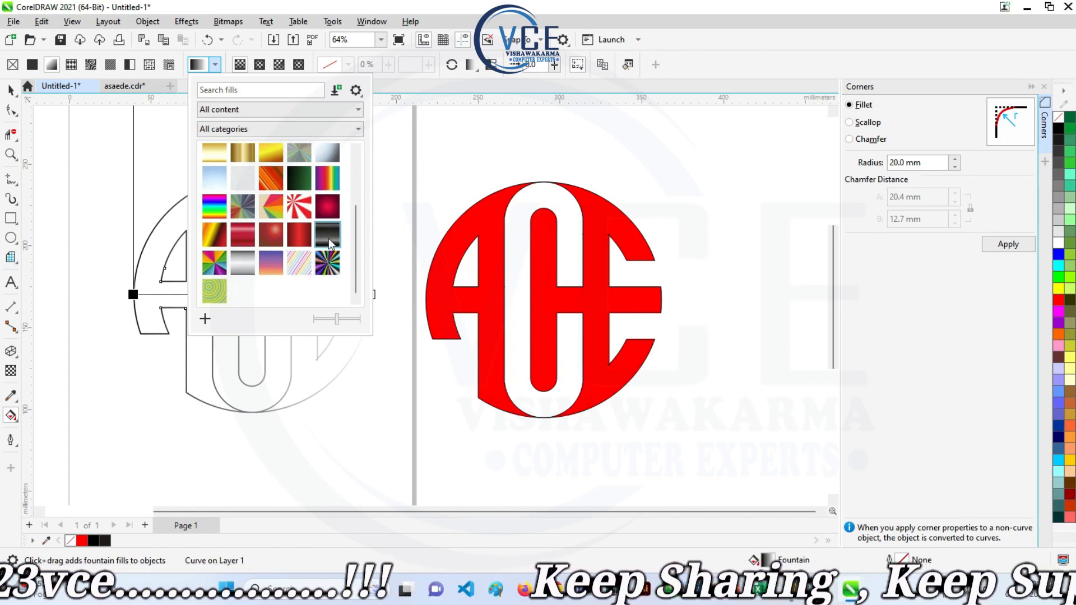
scroll(328, 237, "up", 3)
left_click(326, 158)
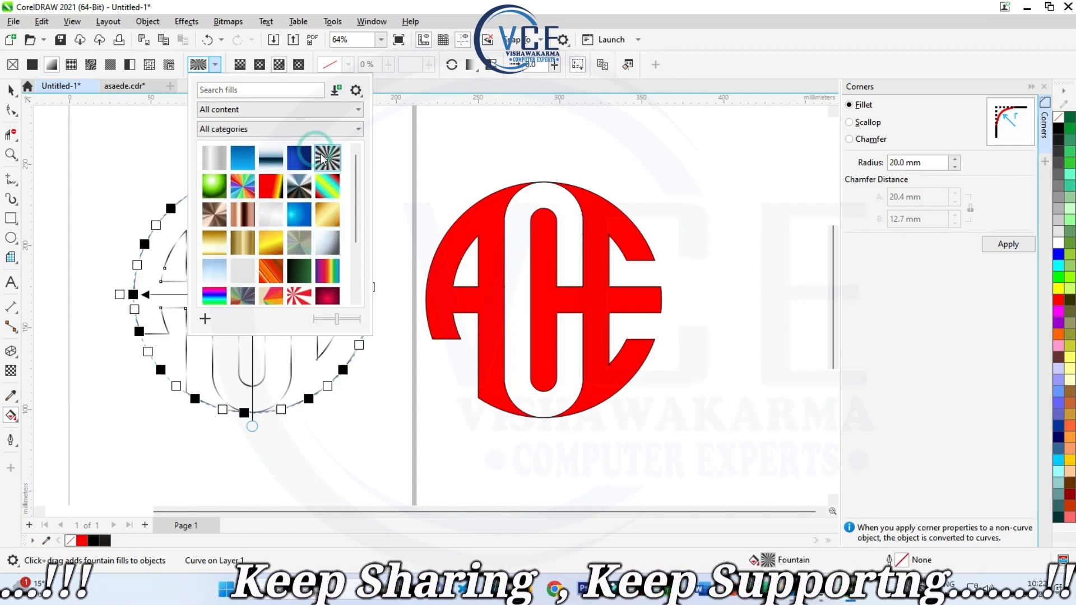
left_click(148, 166)
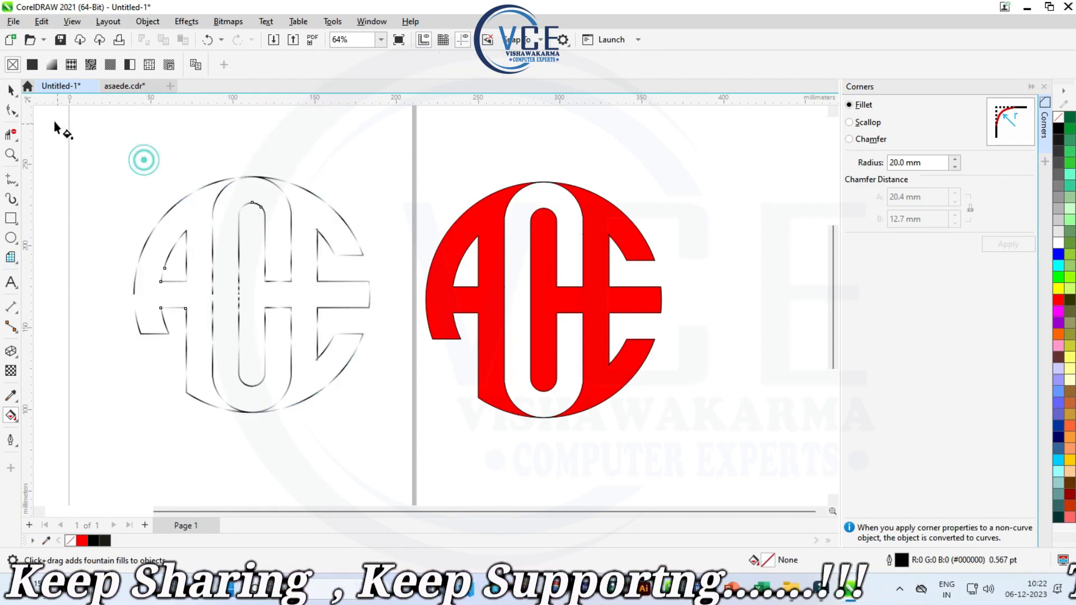
- Select both red monogram pieces beside the page and give them a fountain fill with Interactive Fill
left_click(11, 90)
scroll(267, 274, "up", 3)
scroll(267, 274, "down", 4)
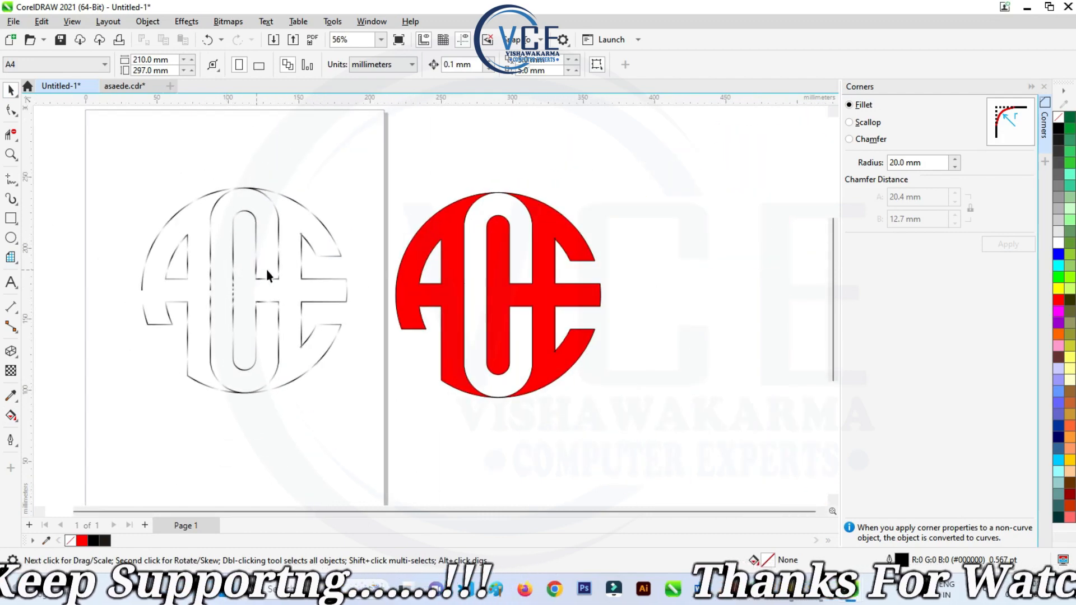
left_click(440, 233)
left_click_drag(373, 148, 589, 447)
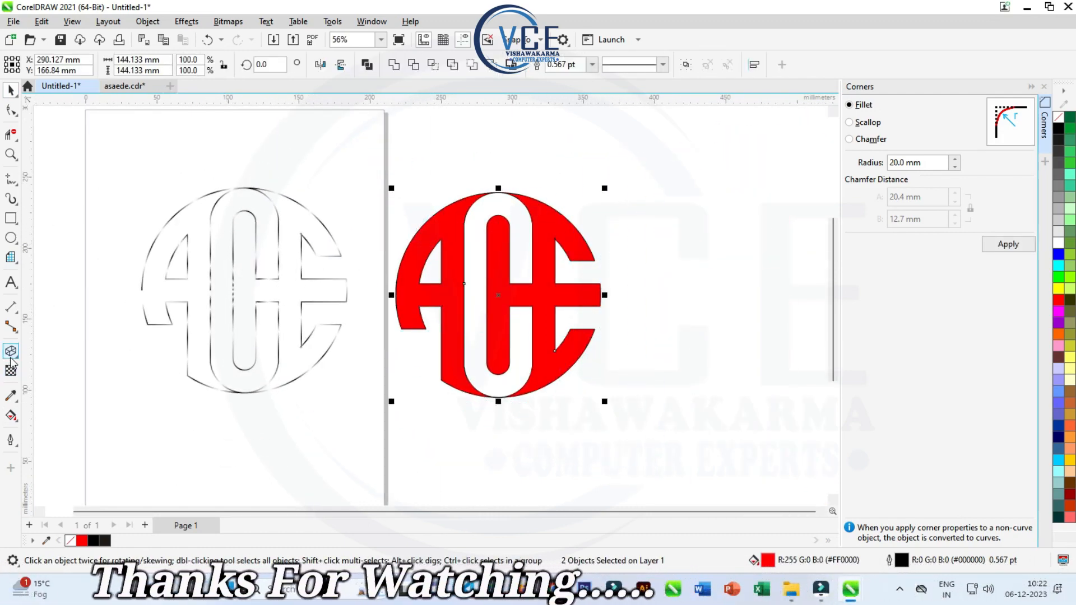
left_click(13, 417)
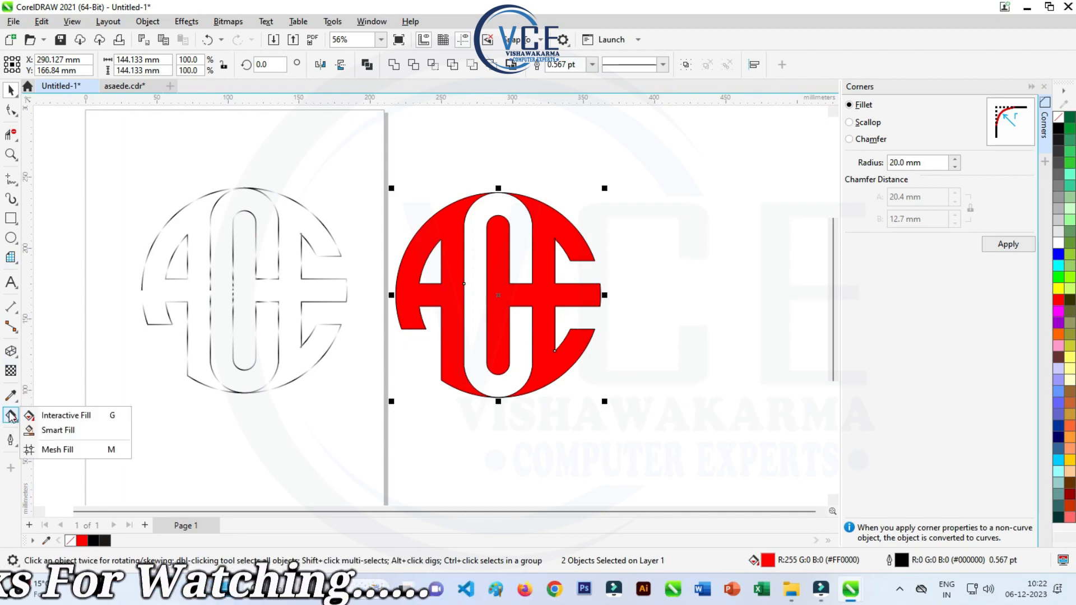
left_click(60, 416)
left_click(51, 65)
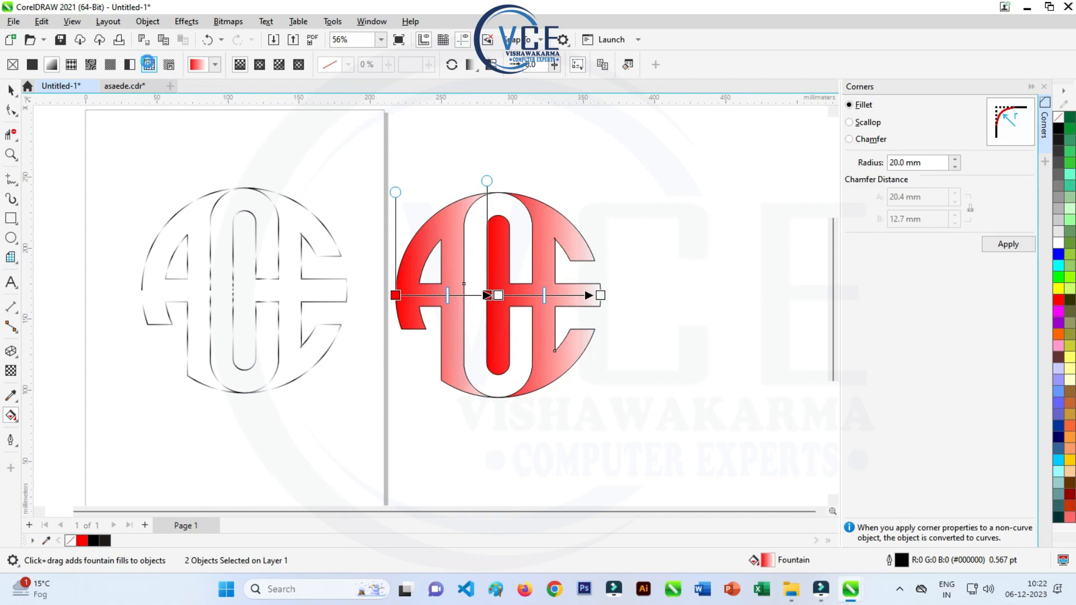
- Try a blue texture fill on both monogram pieces and switch back to the fountain fill
left_click(149, 64)
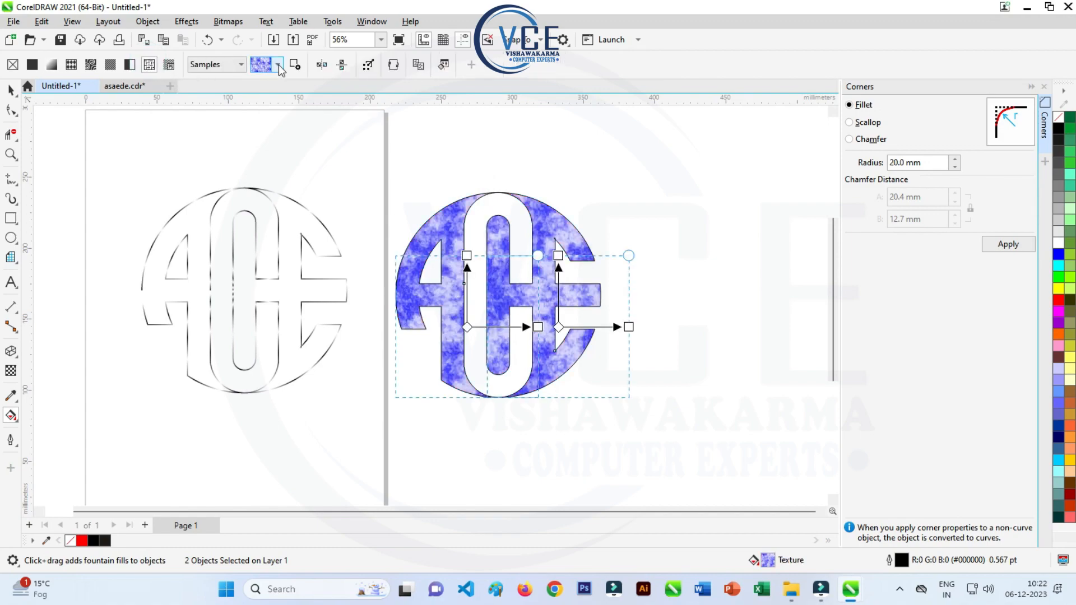
left_click(278, 65)
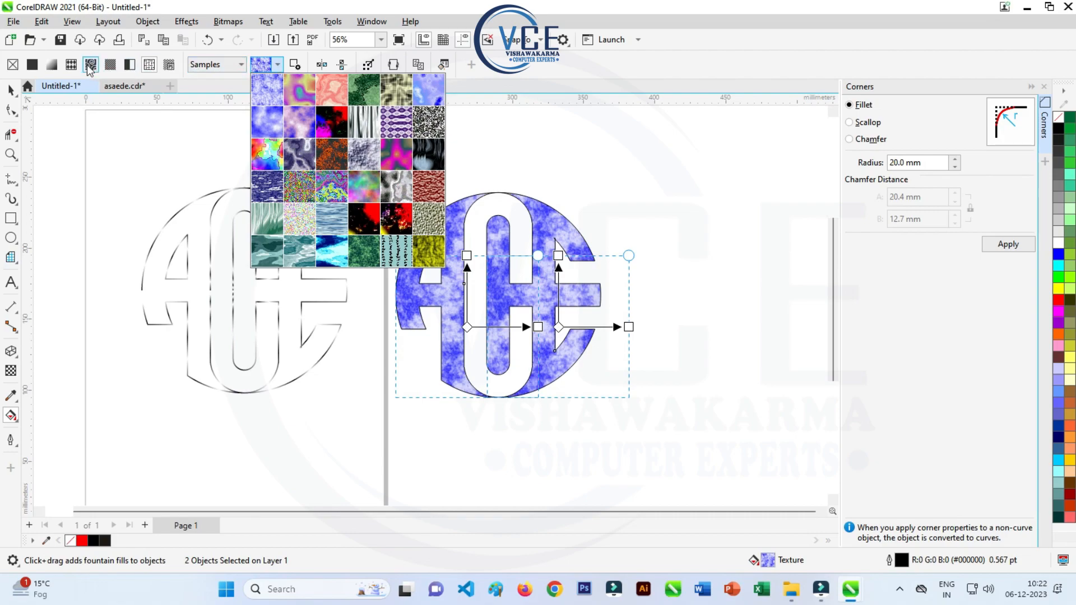
left_click(51, 64)
left_click(52, 64)
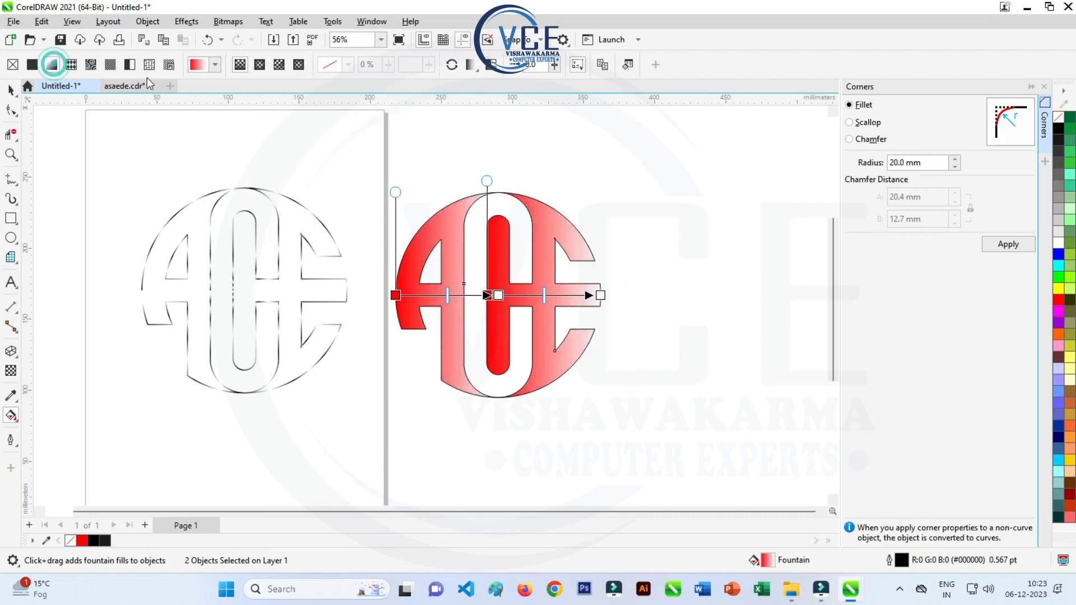
- Compare gold, red-and-white sunburst, orange-striped and chrome fountain presets on both pieces and settle on the gold one with vertical bands
left_click(215, 65)
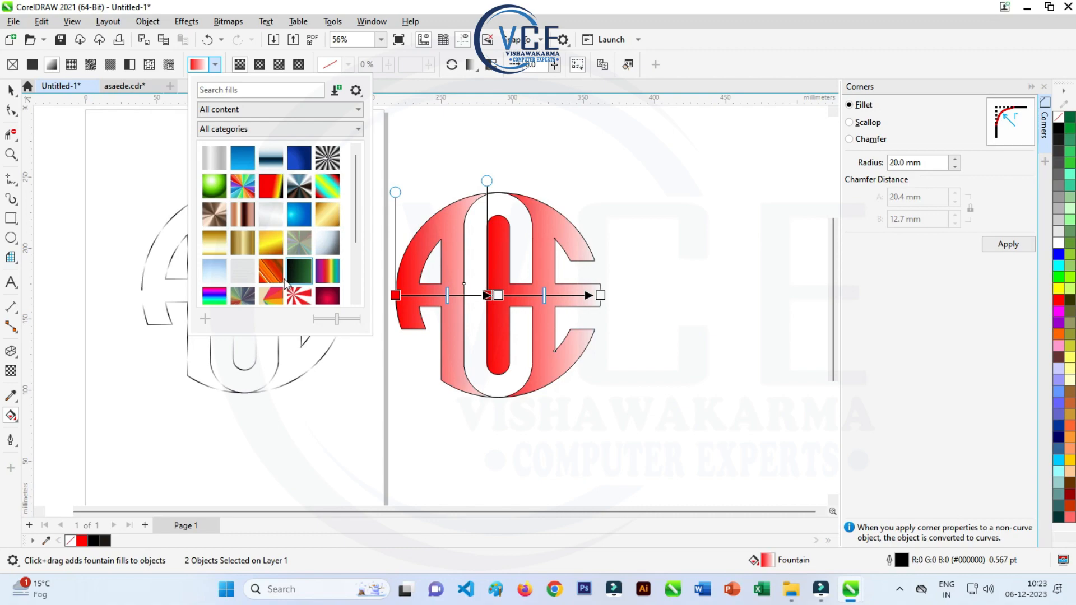
left_click(244, 245)
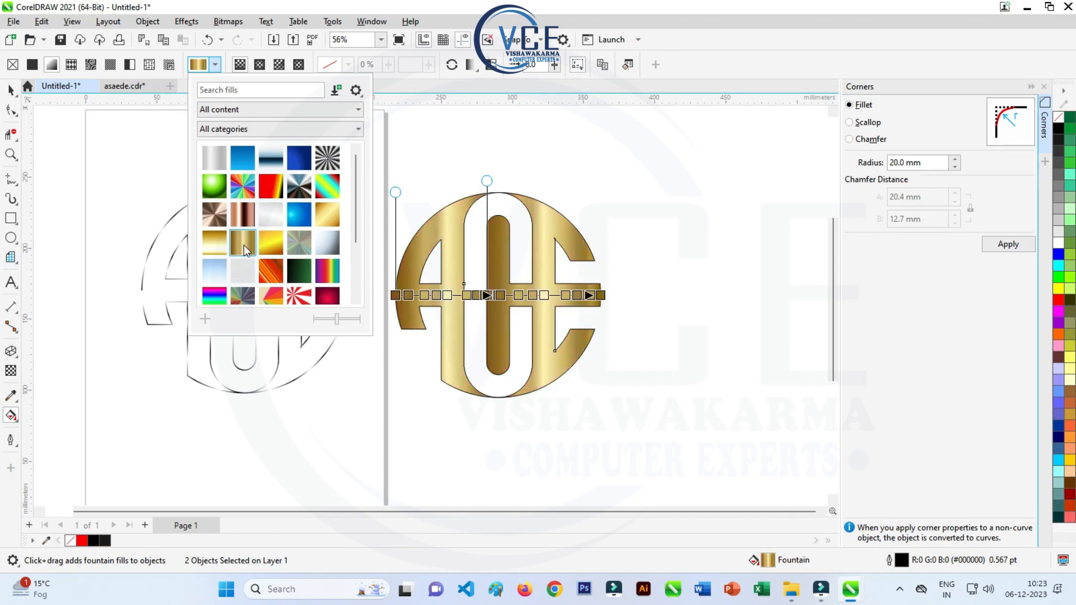
left_click(299, 299)
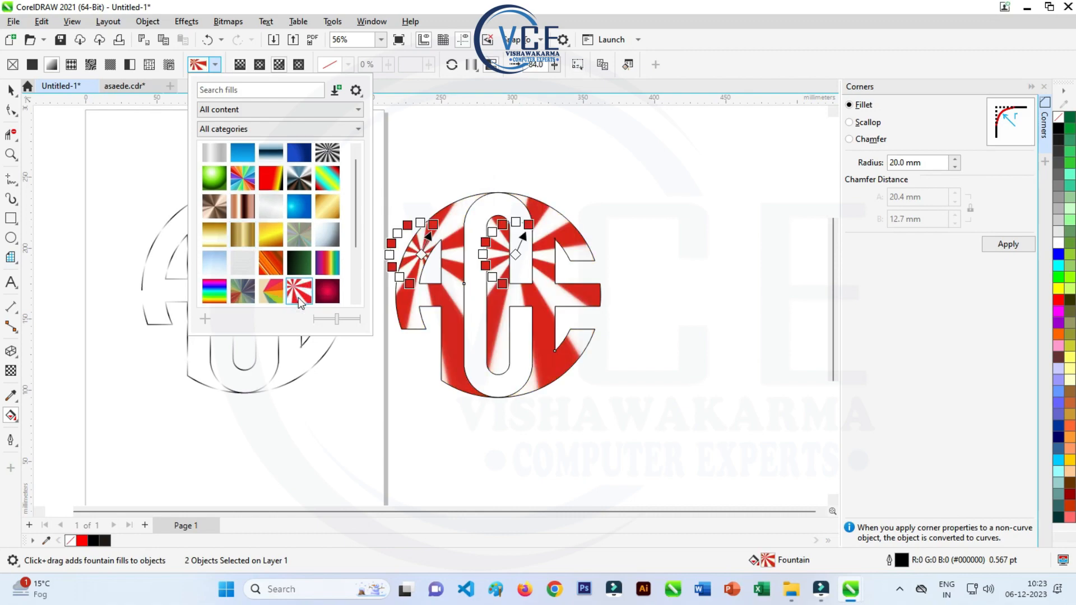
left_click(272, 264)
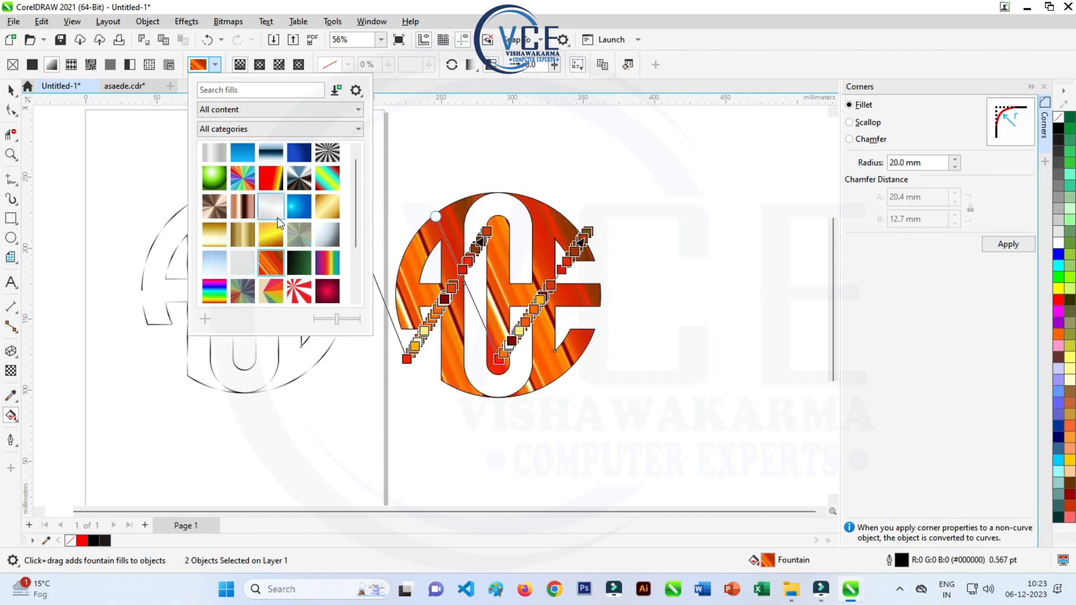
left_click(297, 181)
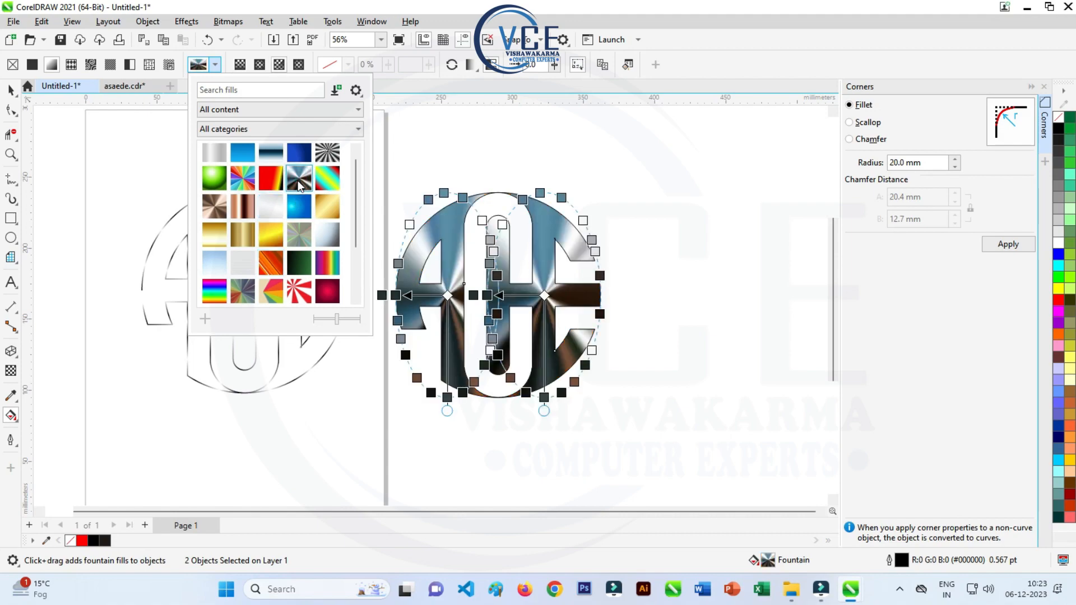
left_click(245, 234)
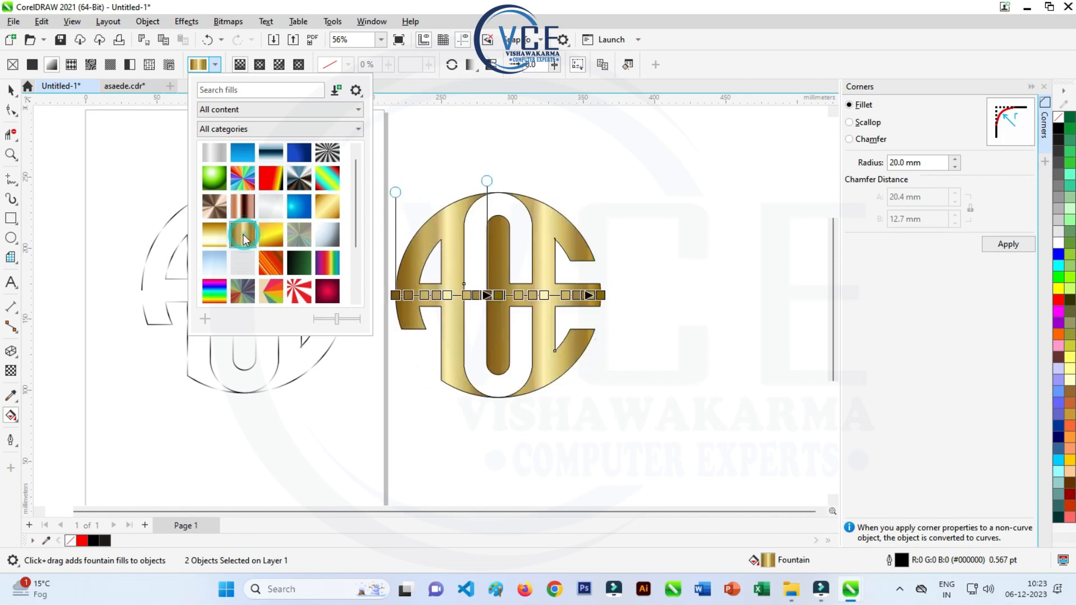
left_click(13, 88)
left_click_drag(298, 134, 300, 133)
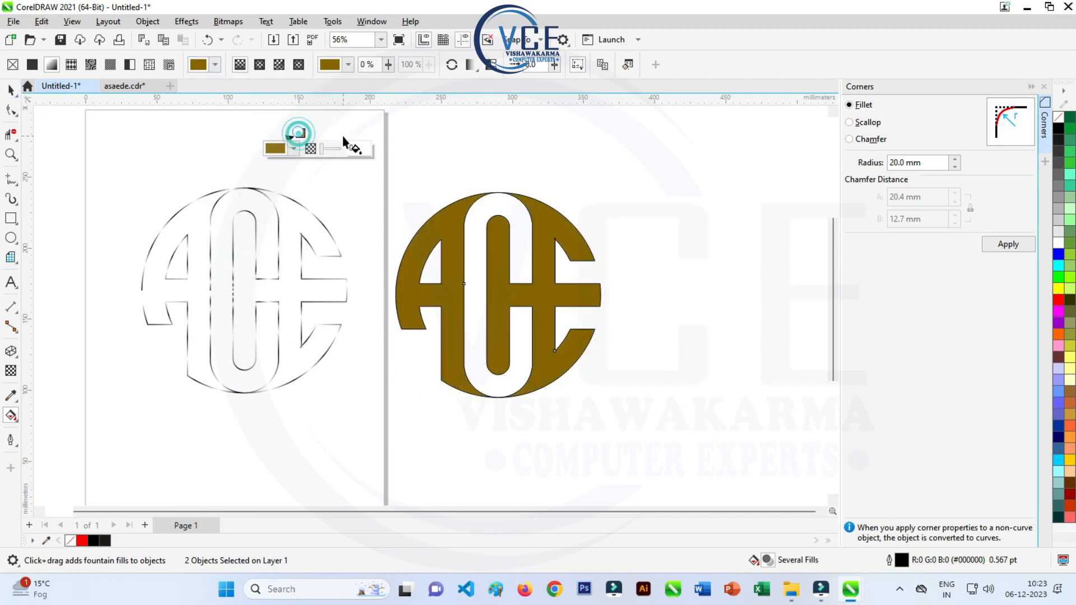
key("ctrl+z")
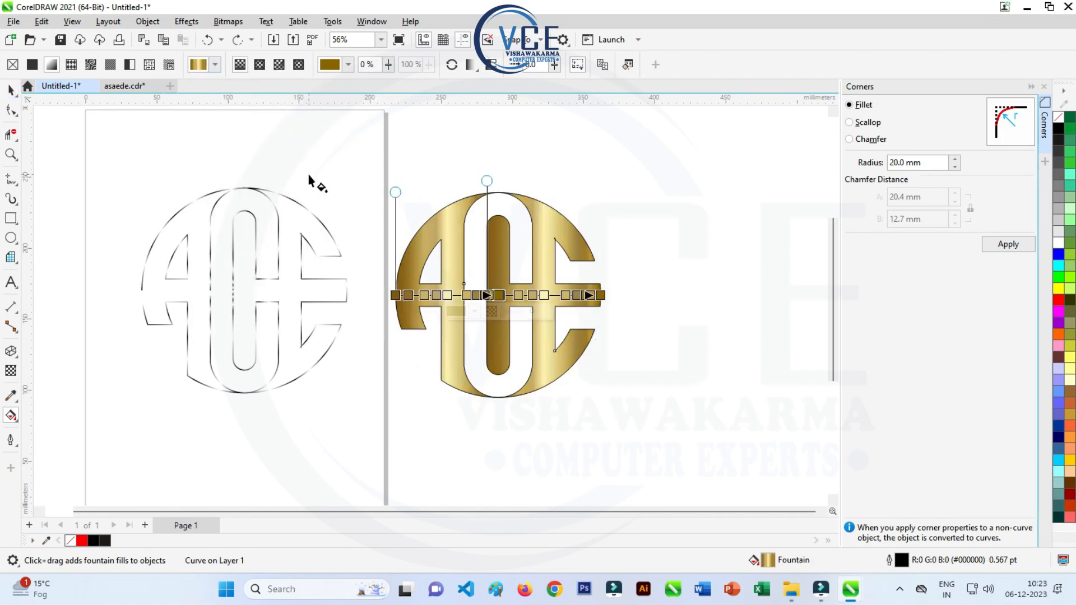
- Group the two gold monogram pieces and move the group onto the gradient outline on the page
left_click(12, 88)
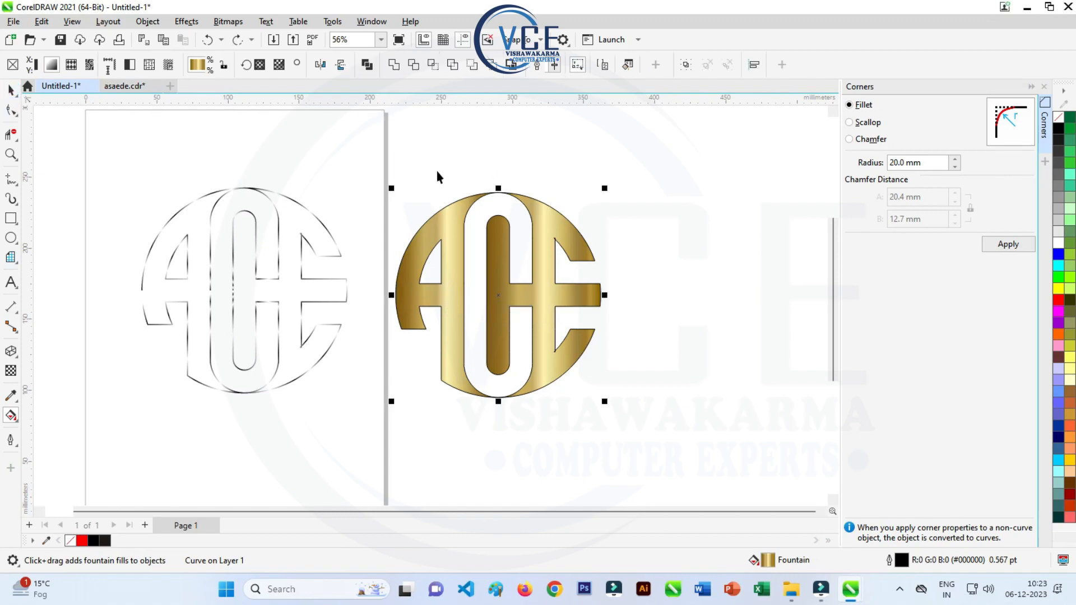
right_click(443, 219)
left_click(478, 250)
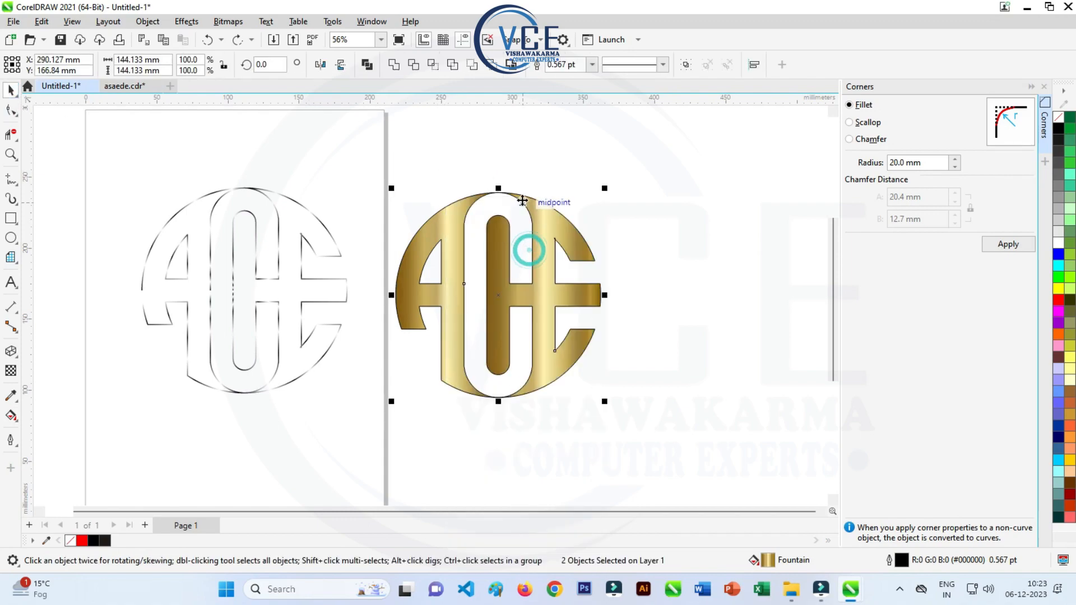
left_click_drag(470, 199, 247, 195)
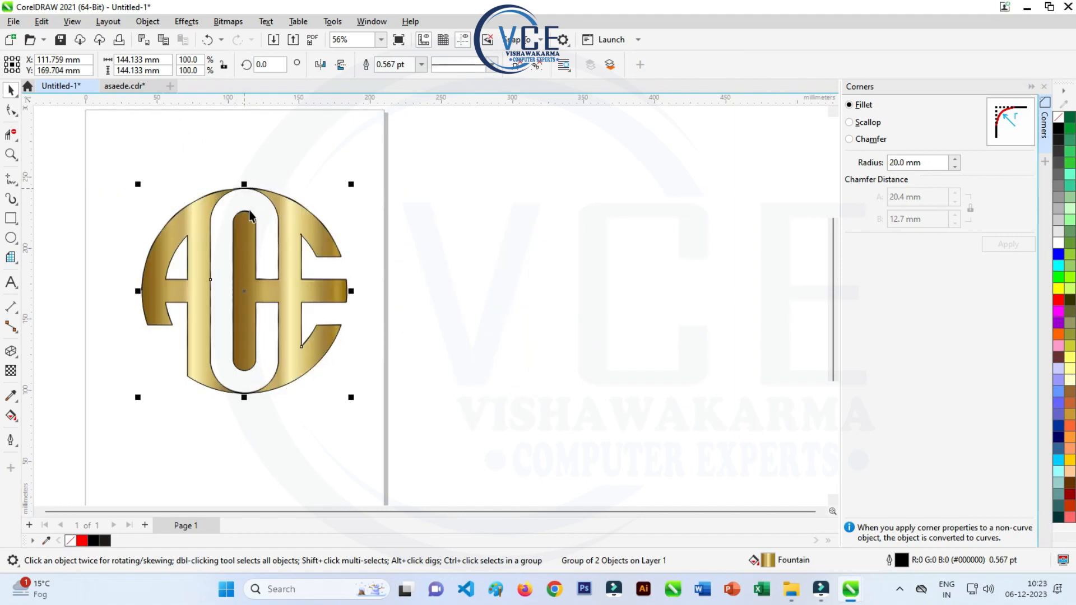
- Send the gold monogram group to the back of the page, behind the outline object, and deselect it
right_click(288, 217)
left_click(408, 291)
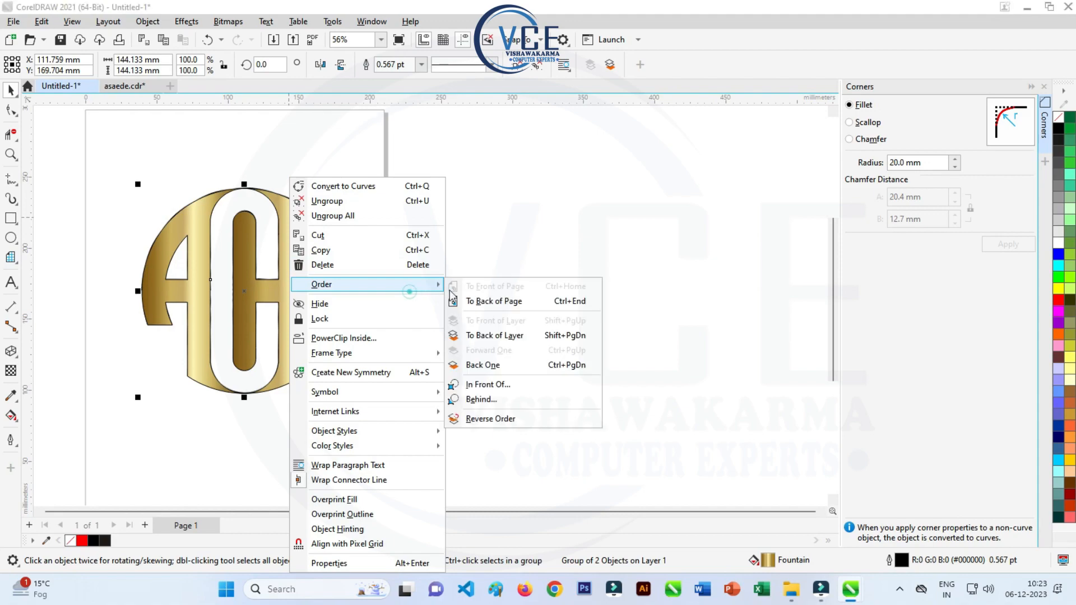
left_click(507, 301)
left_click(549, 225)
scroll(327, 212, "down", 1)
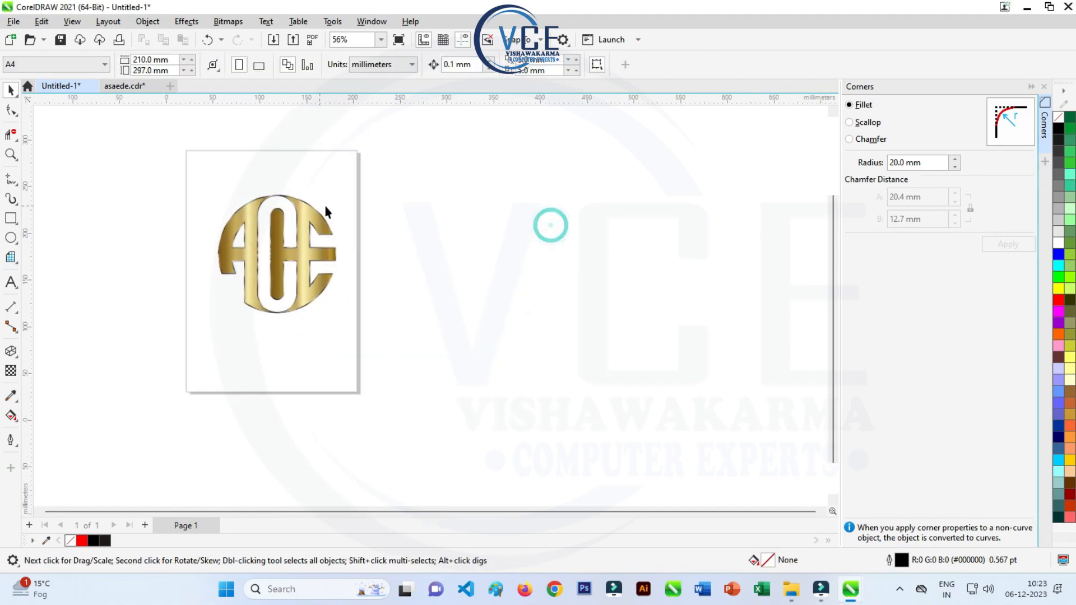
scroll(285, 212, "up", 2)
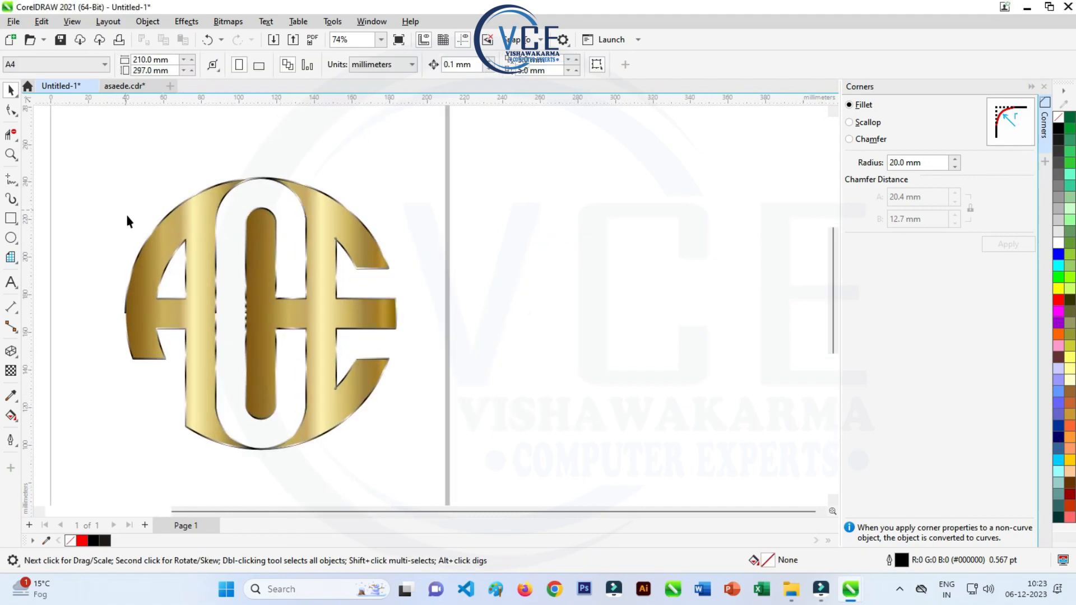
- Group the gold monogram with its gradient outline and move the group off the page onto the empty area beside it
scroll(213, 180, "down", 2)
left_click_drag(126, 147, 379, 430)
right_click(291, 211)
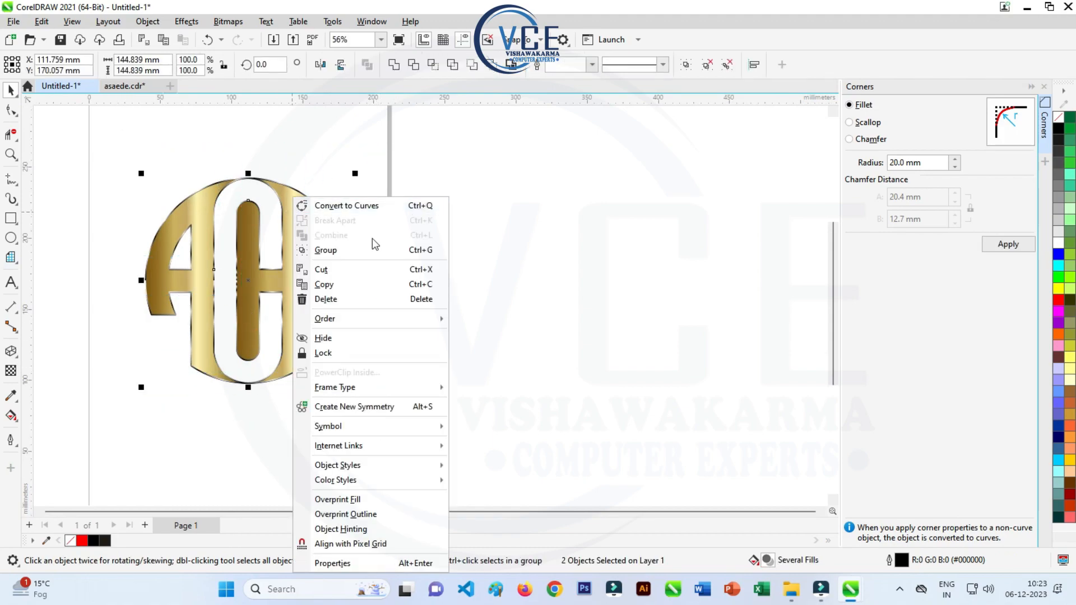
left_click(334, 257)
left_click_drag(328, 226, 542, 197)
scroll(258, 289, "down", 2)
scroll(322, 252, "up", 2)
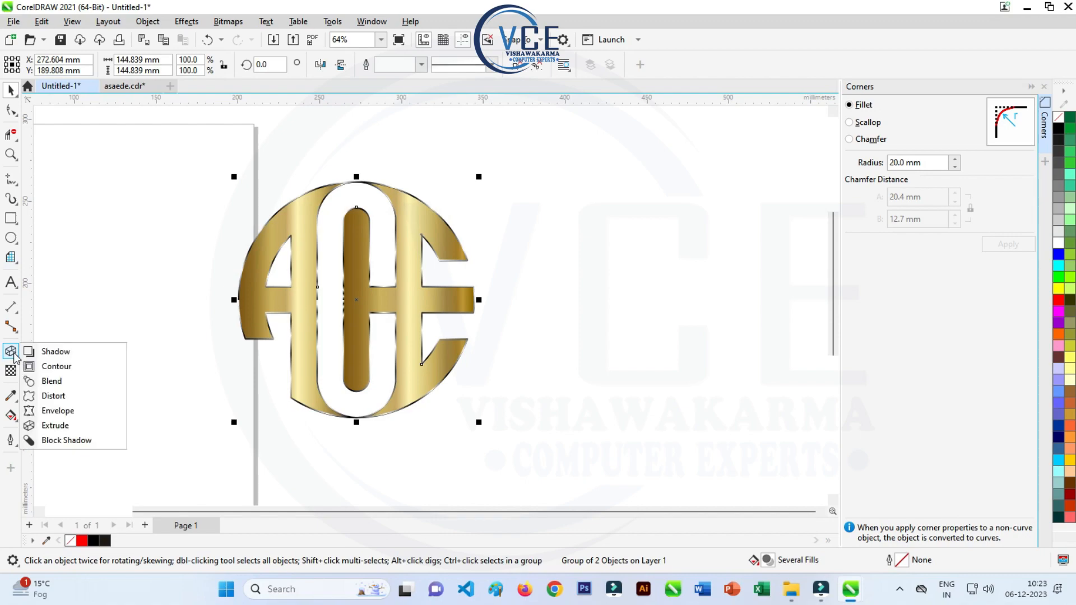
- Add a drop shadow to the monogram group using the Small Glow preset and set the shadow colour to black
left_click(56, 352)
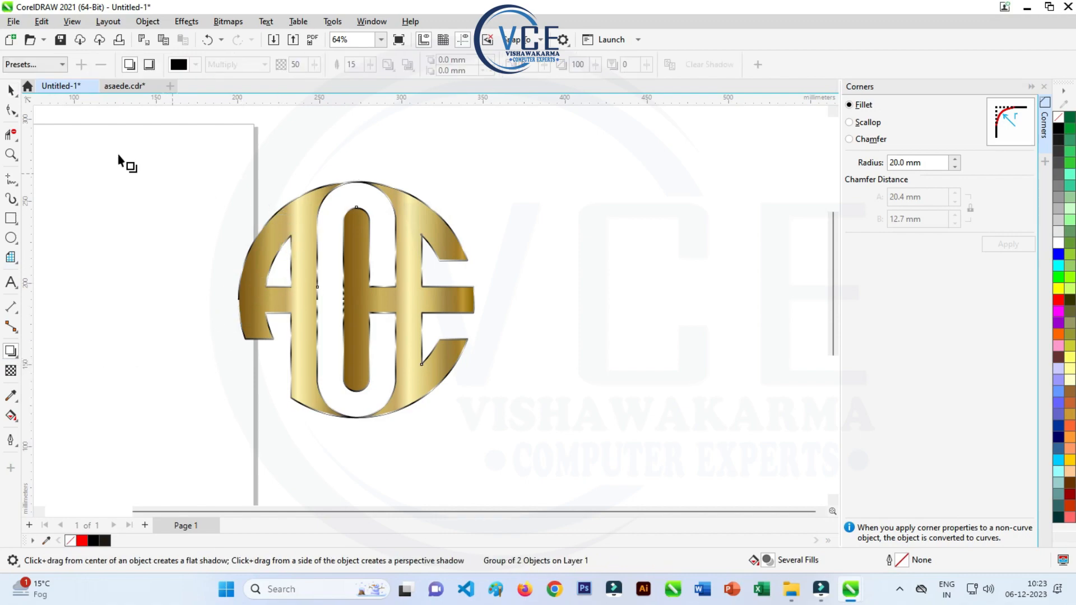
left_click(51, 64)
left_click(42, 177)
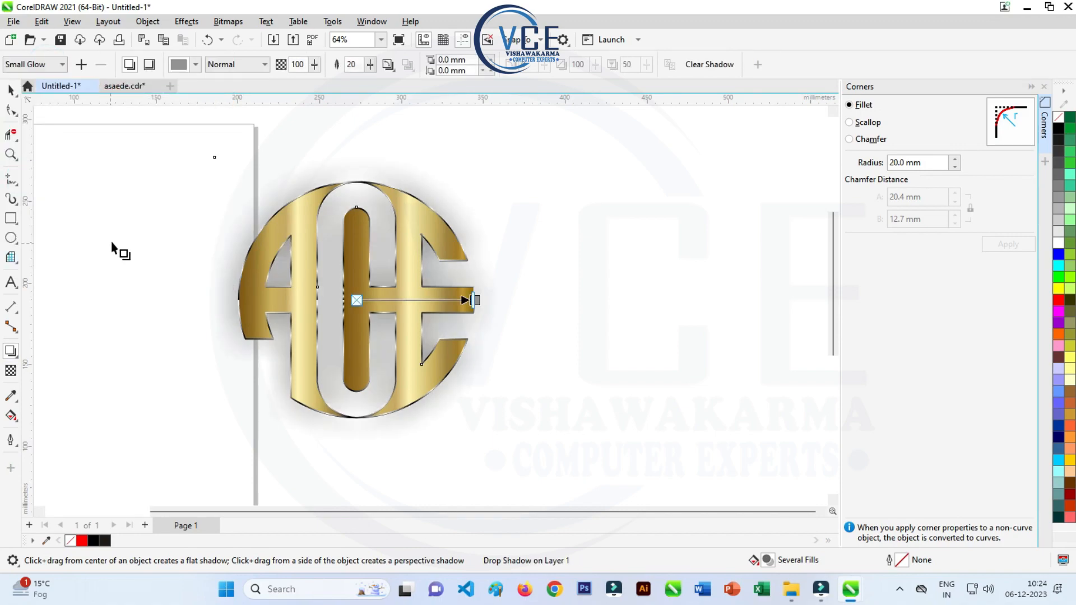
left_click(178, 65)
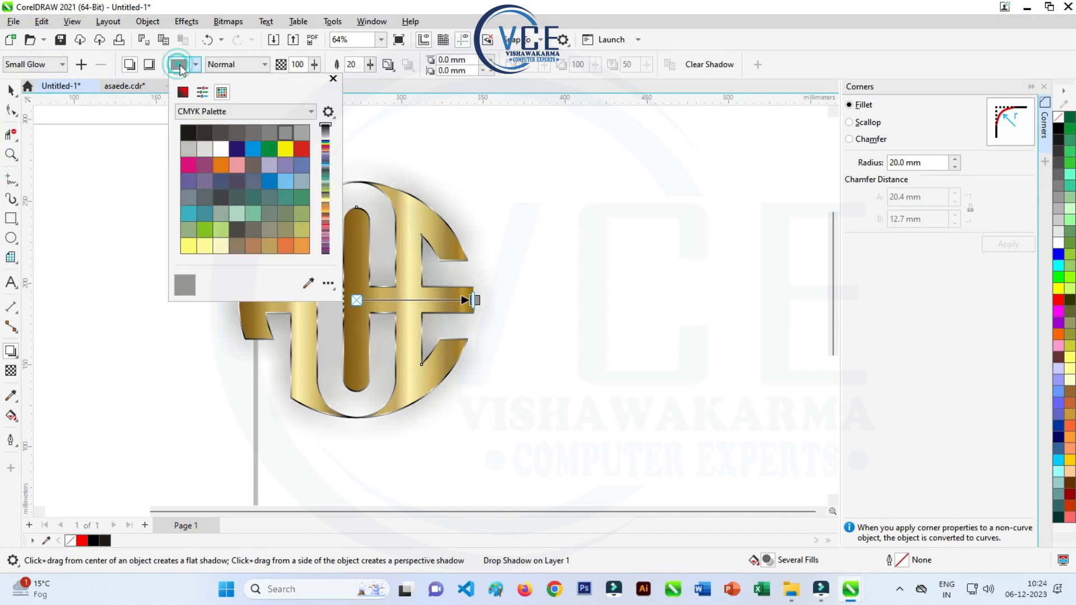
left_click(187, 133)
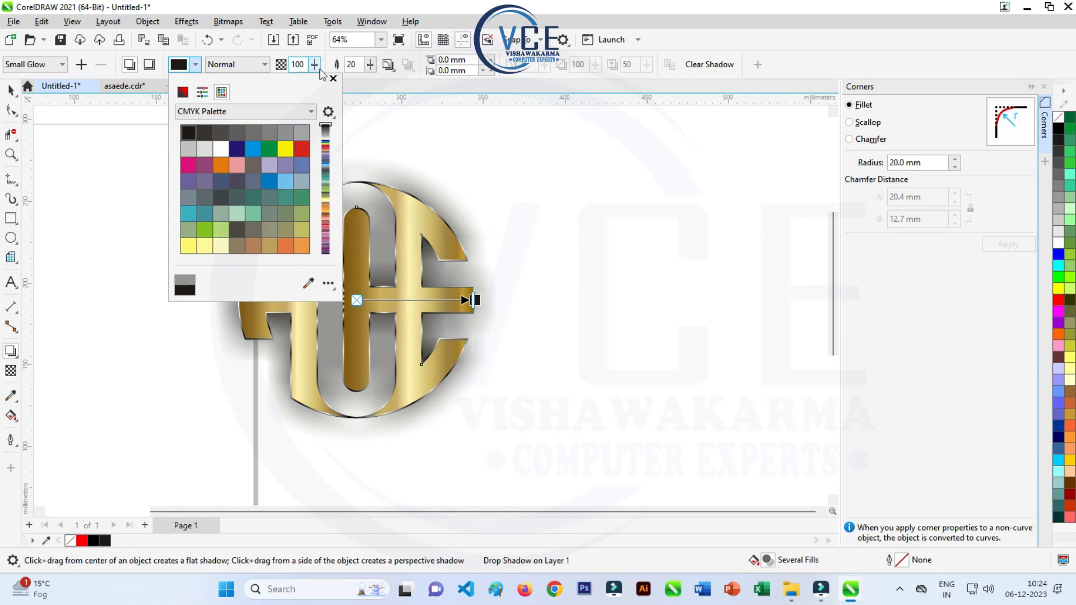
left_click(333, 78)
- Set the shadow's feathering to 10 and leave the Shadow tool
left_click(353, 64)
type("1")
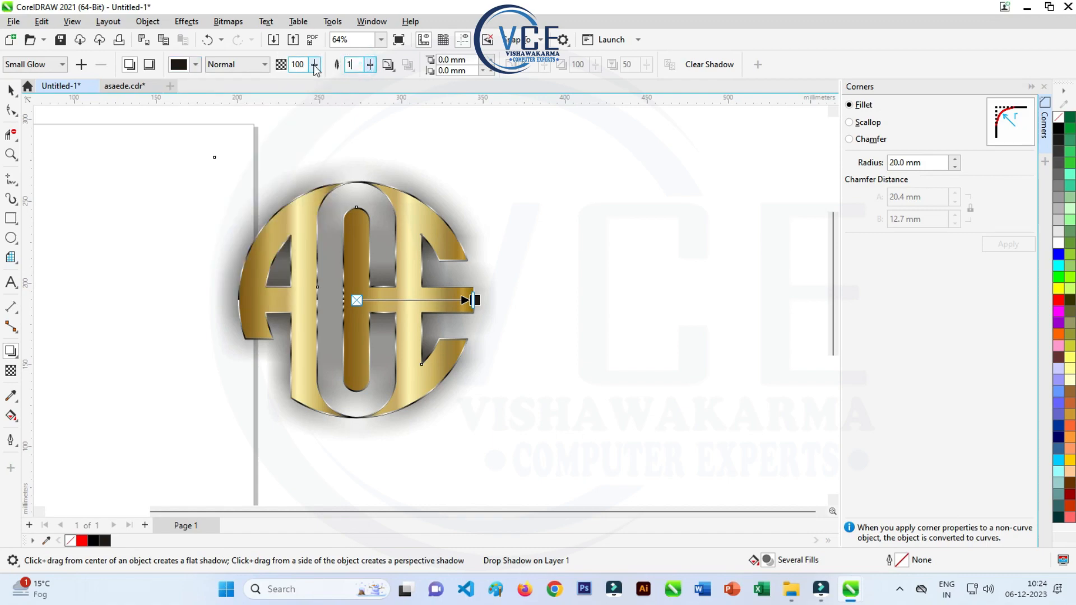
type("0")
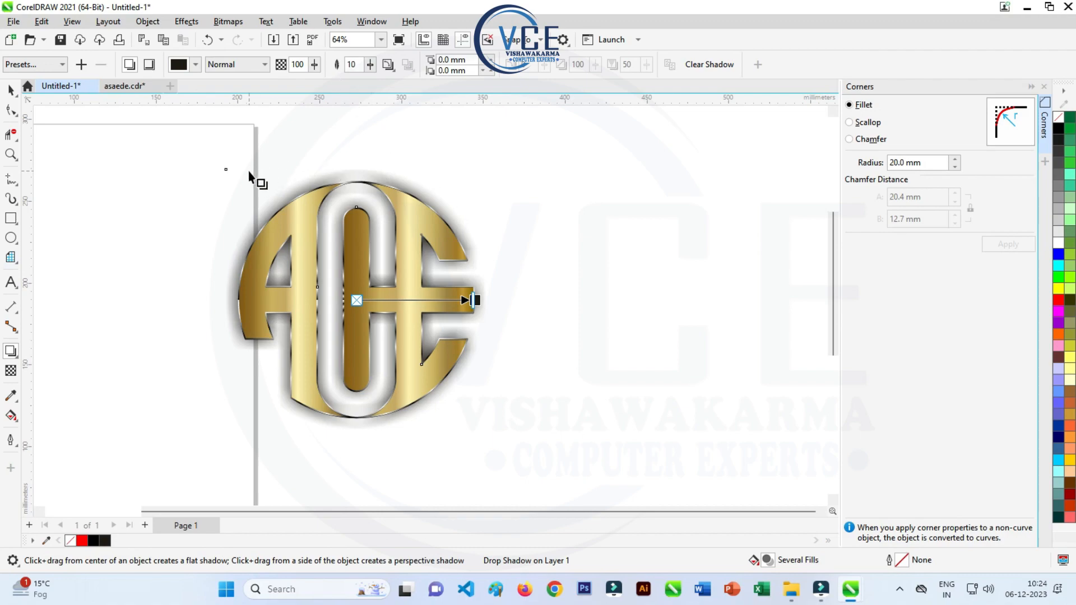
left_click(10, 90)
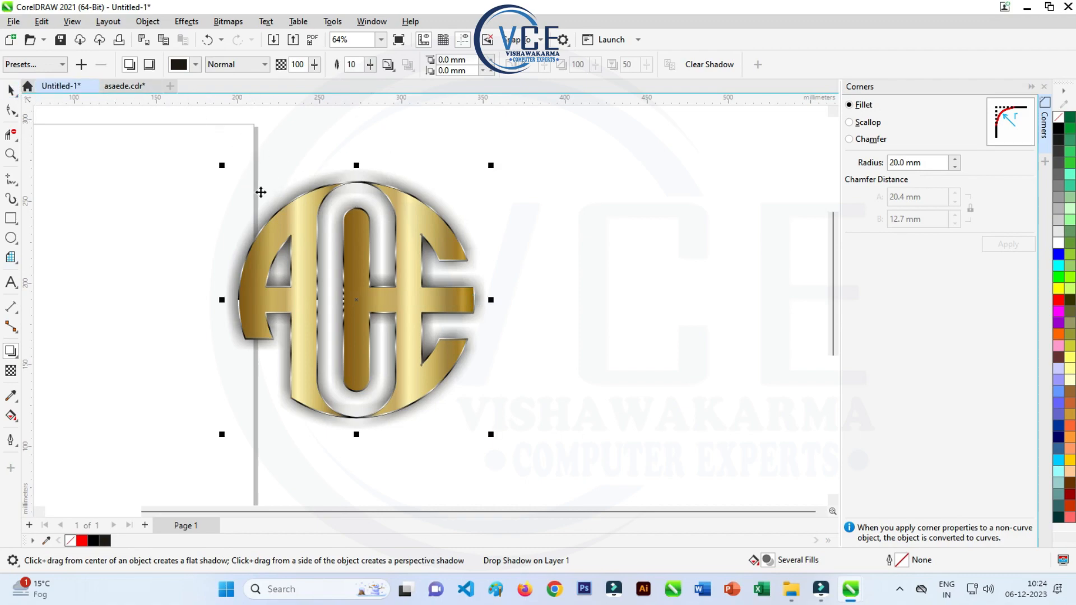
- Draw a background rectangle about 375 mm by 218 mm over the monogram, leaving free space beside it
scroll(344, 164, "down", 1)
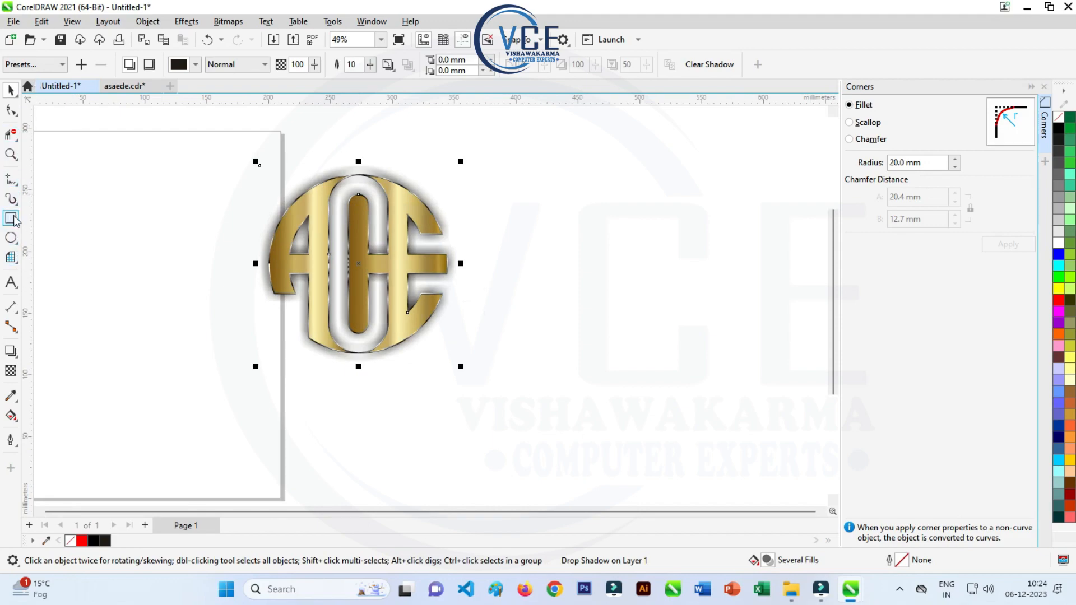
left_click(14, 22)
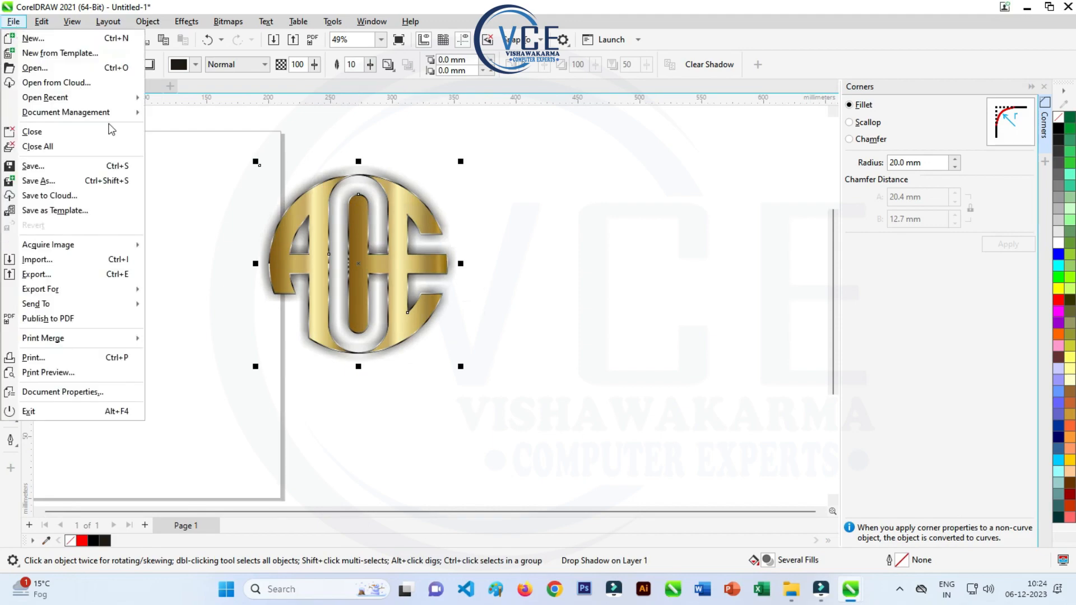
left_click(174, 185)
left_click(11, 218)
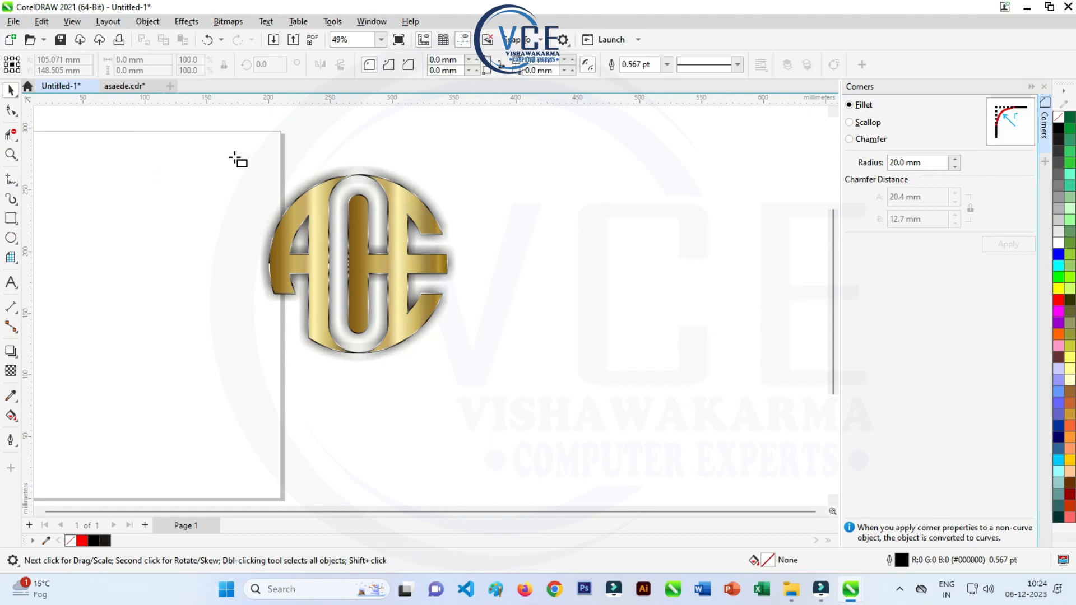
left_click_drag(233, 148, 697, 417)
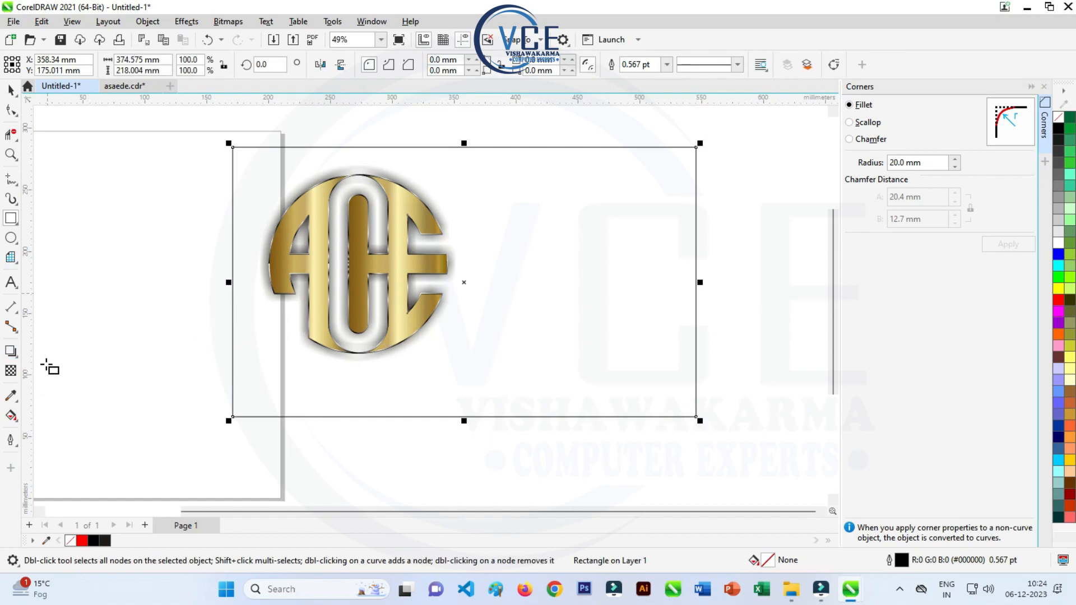
- Apply a vertical fountain fill to the rectangle, running from grey at its upper edge to black at its lower edge
left_click(15, 420)
left_click(60, 412)
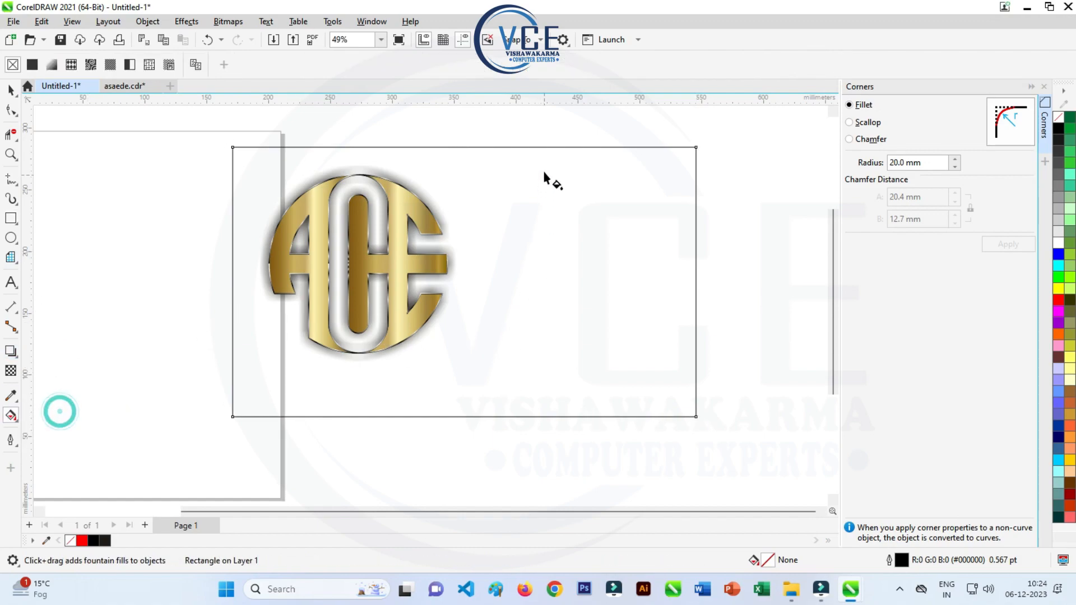
left_click_drag(536, 157, 534, 386)
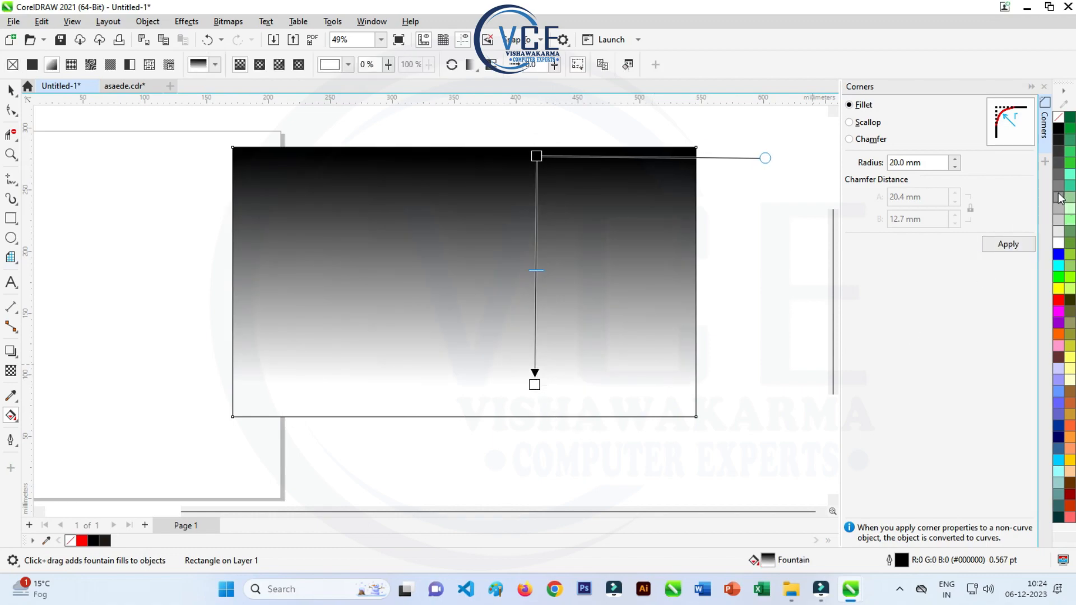
left_click_drag(538, 159, 537, 158)
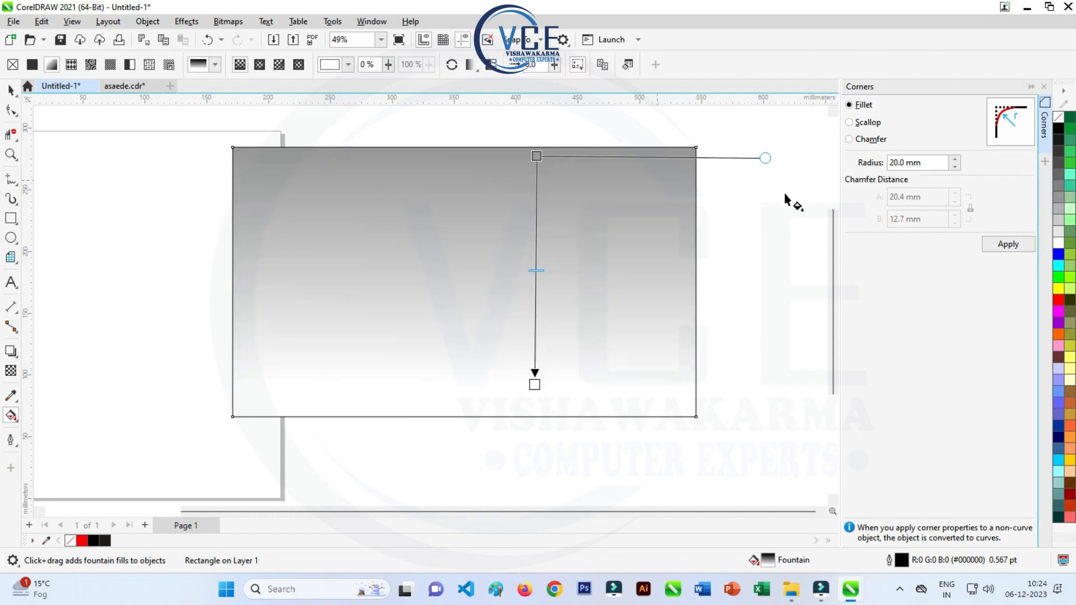
left_click_drag(1057, 128, 535, 384)
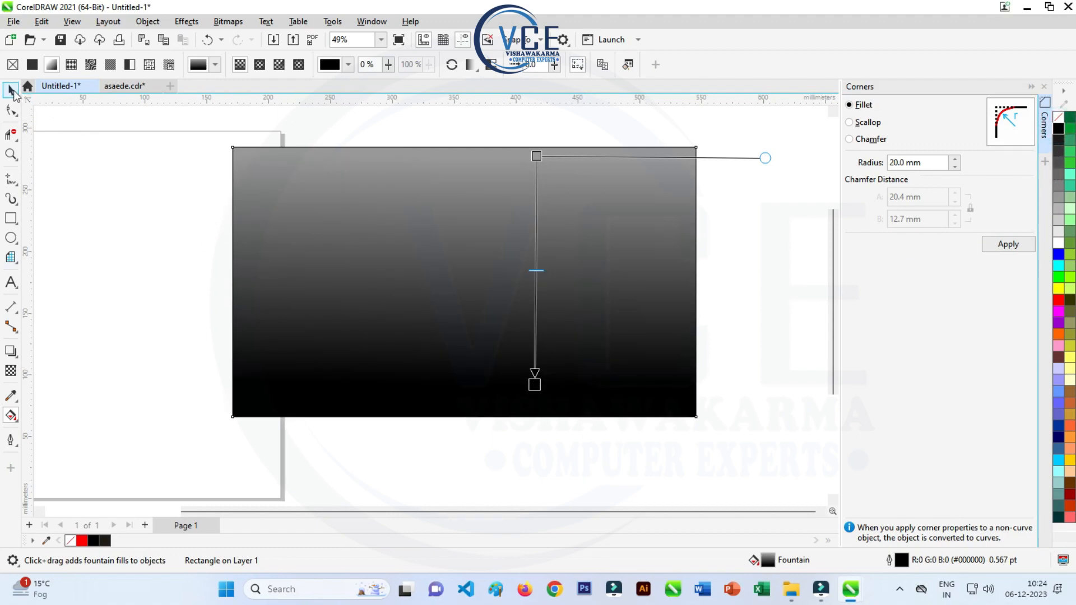
left_click(12, 90)
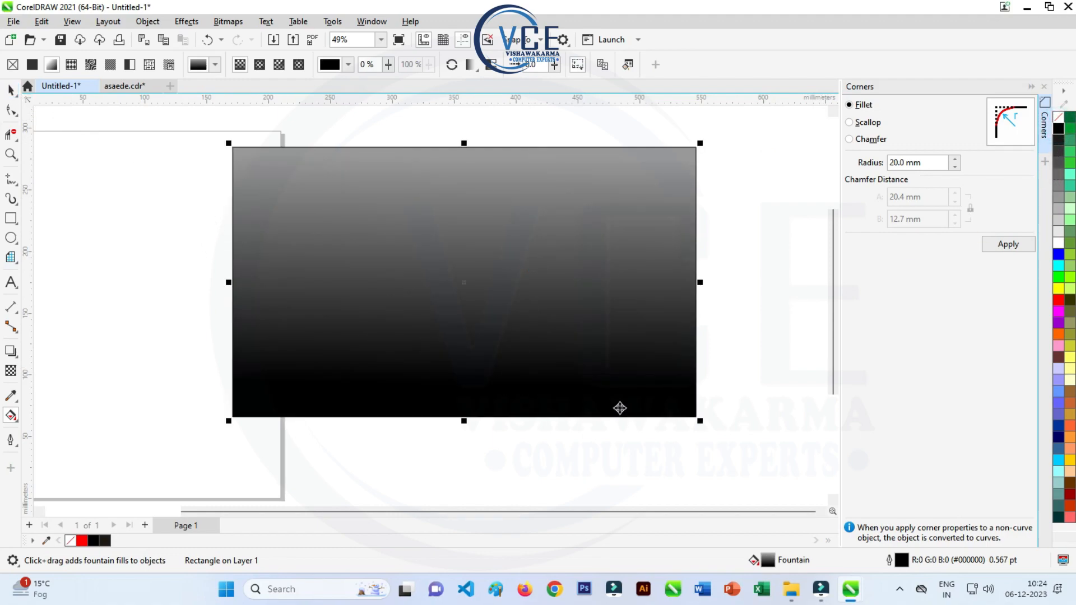
- Extend the gradient's black end to the rectangle's lower edge, shift its start slightly down and recolour the start to a lighter grey
left_click(12, 416)
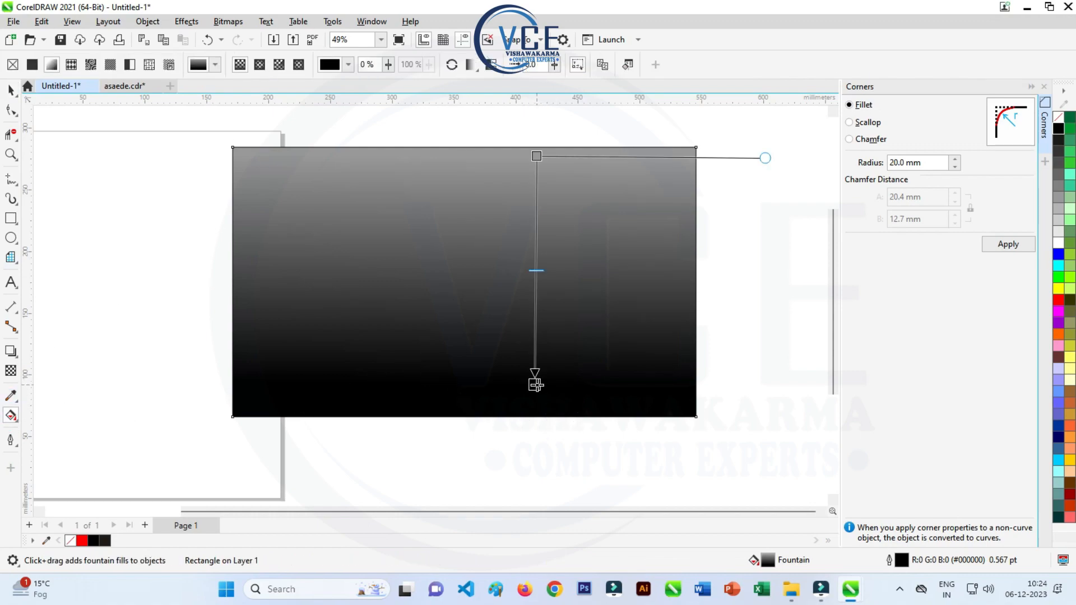
left_click_drag(535, 385, 535, 416)
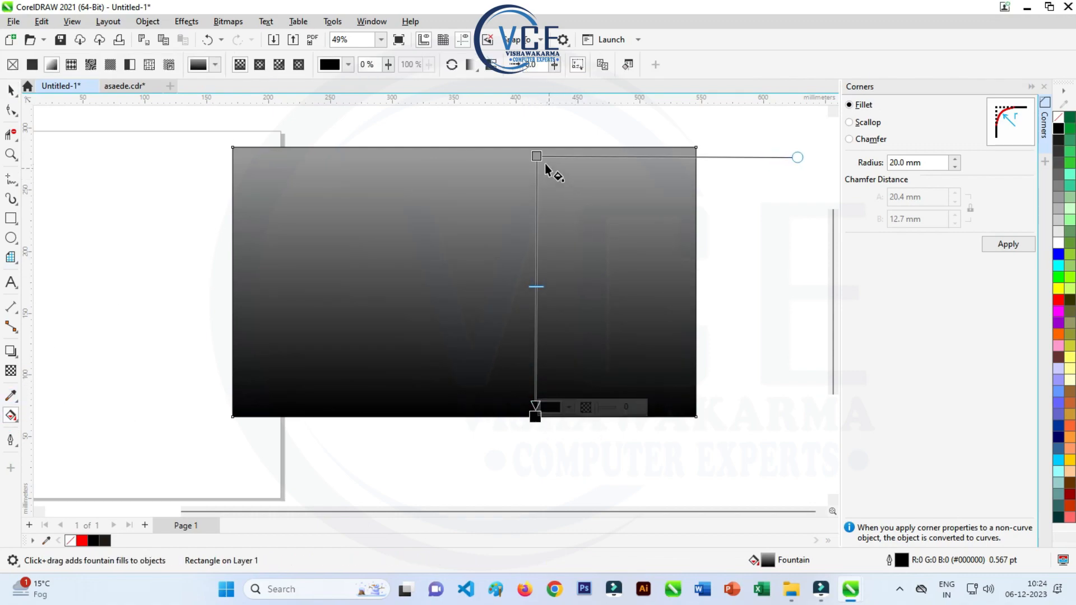
left_click_drag(536, 156, 536, 179)
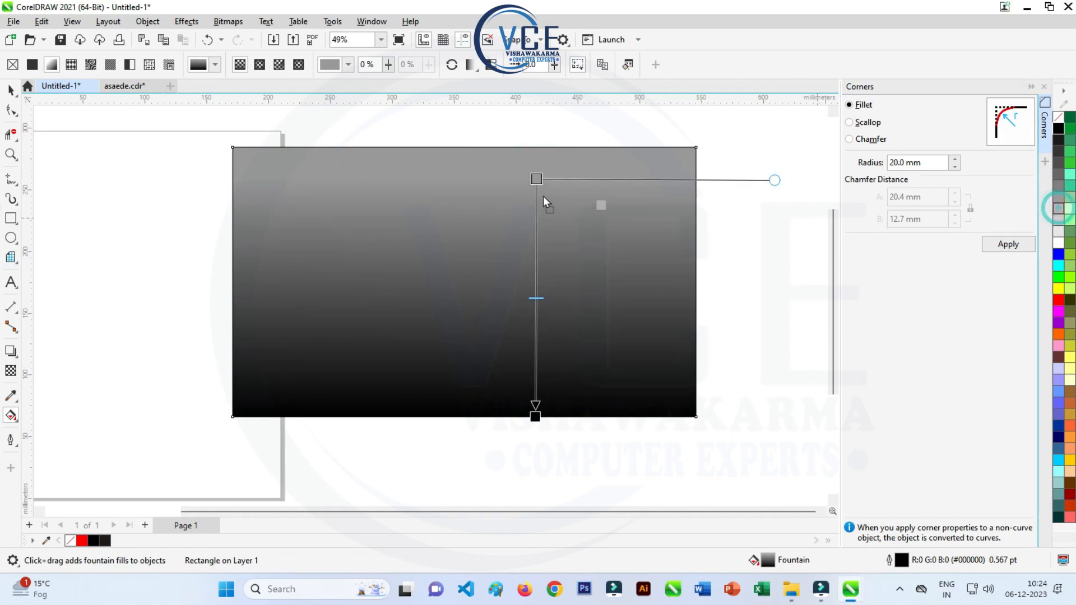
left_click_drag(536, 182, 535, 181)
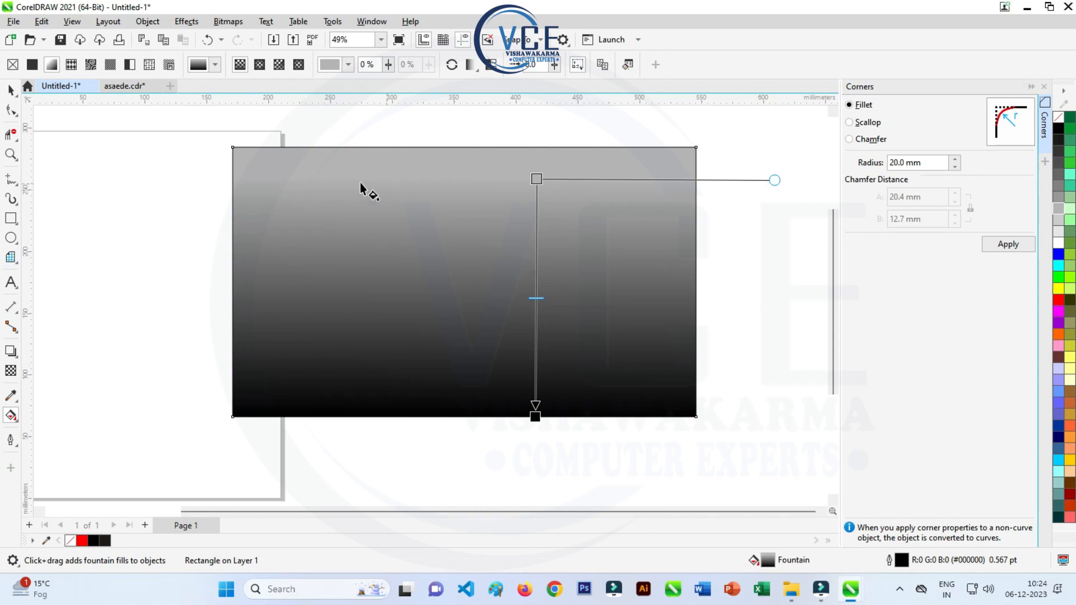
left_click(17, 91)
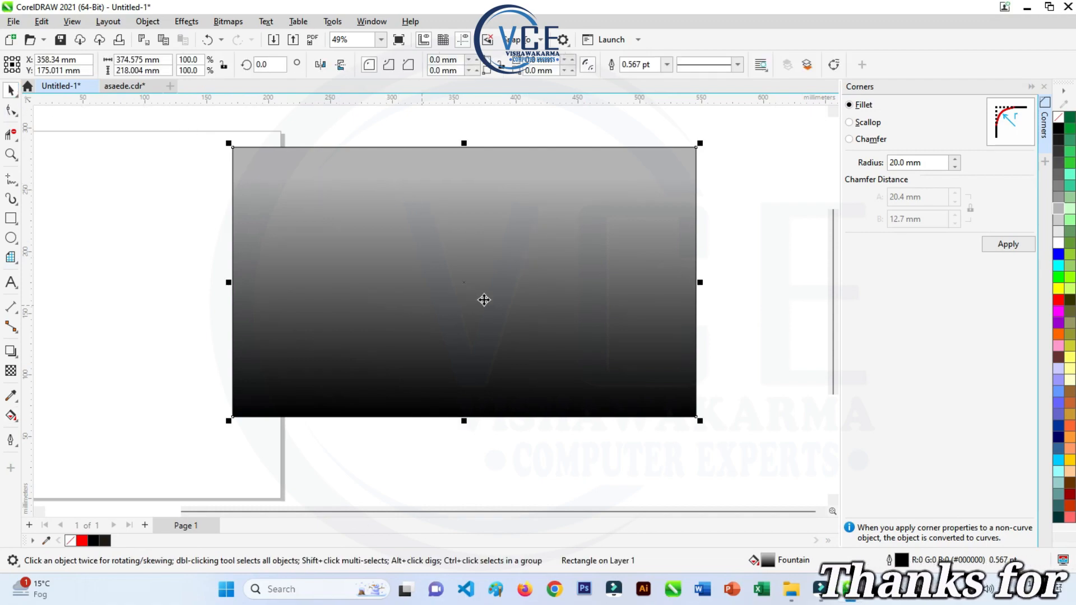
- Send the gradient rectangle to the back, behind the gold monogram
right_click(458, 231)
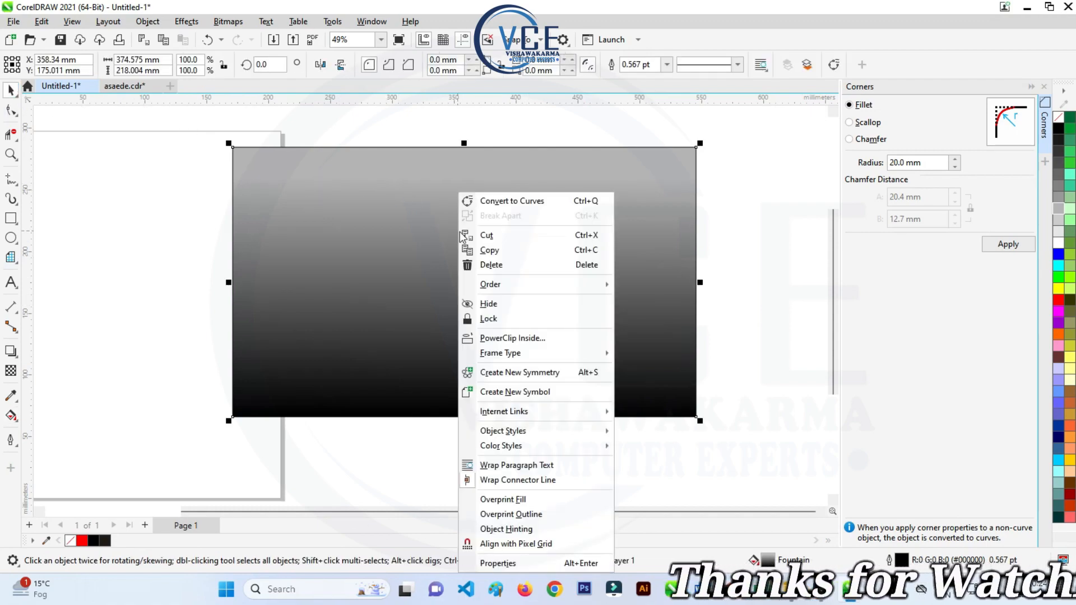
left_click(554, 284)
left_click(681, 301)
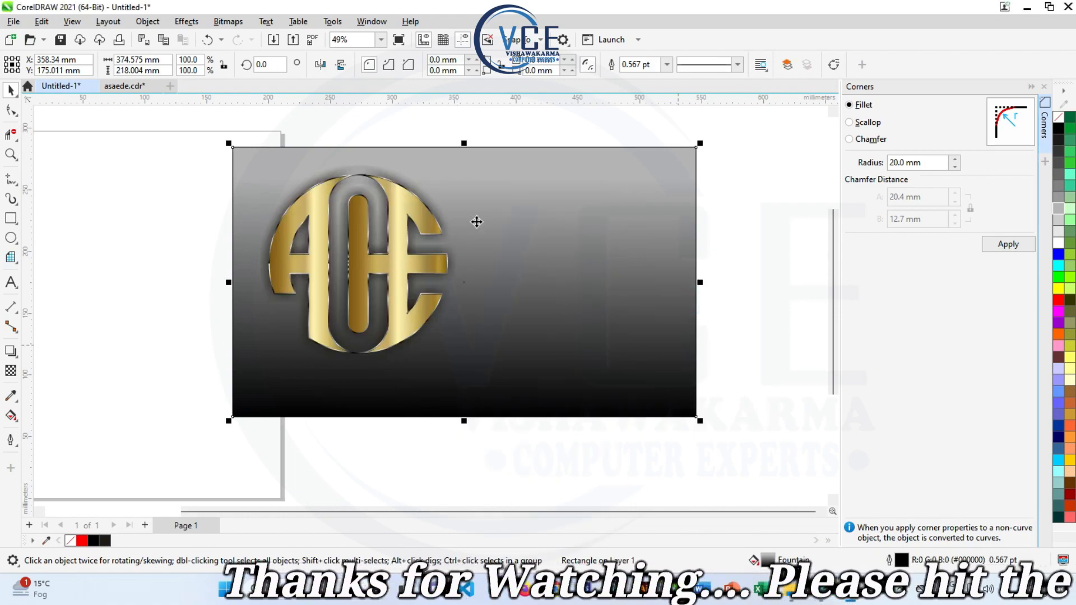
- Try rotating the shadowed monogram clockwise on the background and undo the rotation
left_click(407, 211)
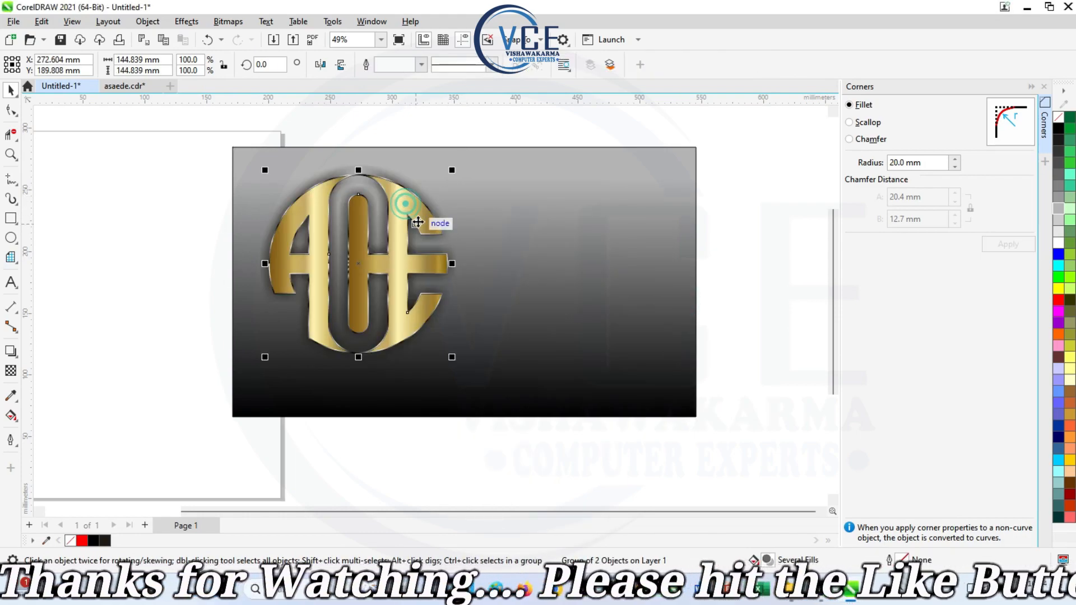
left_click(420, 192)
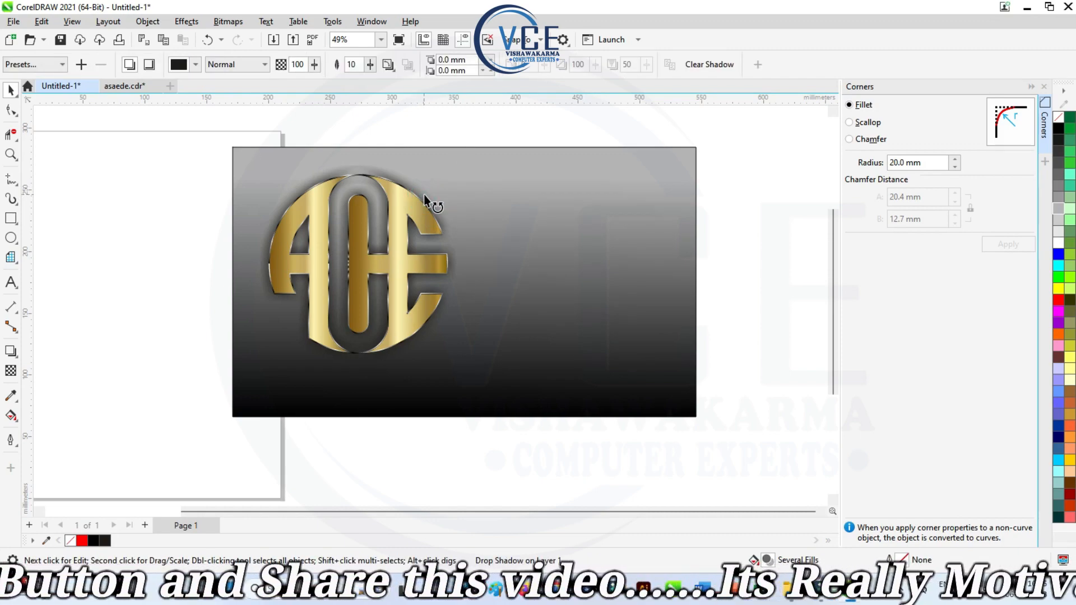
left_click_drag(424, 194, 534, 197)
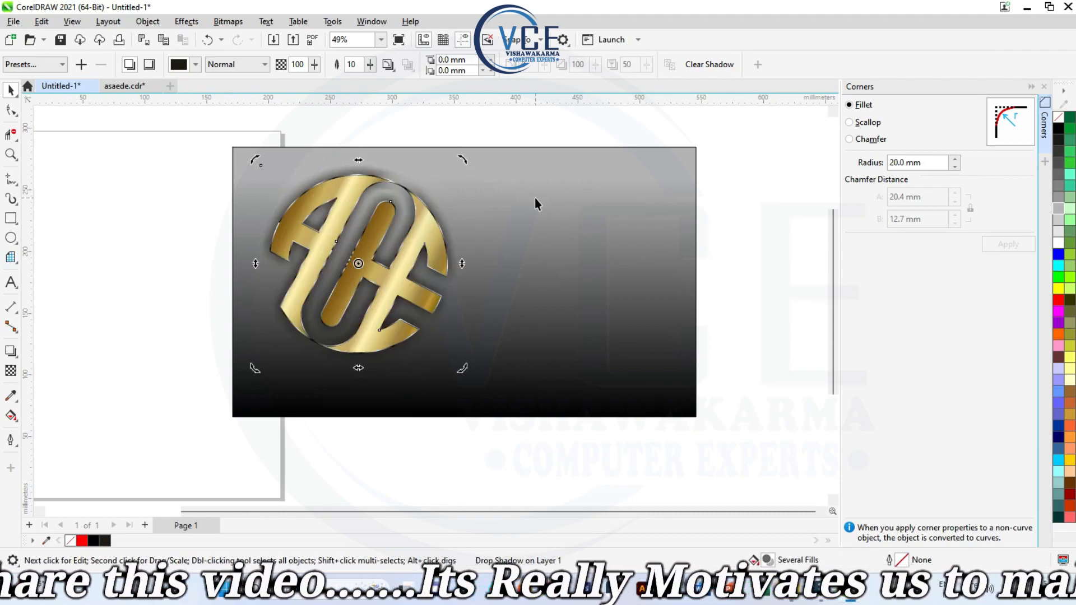
key("ctrl+z")
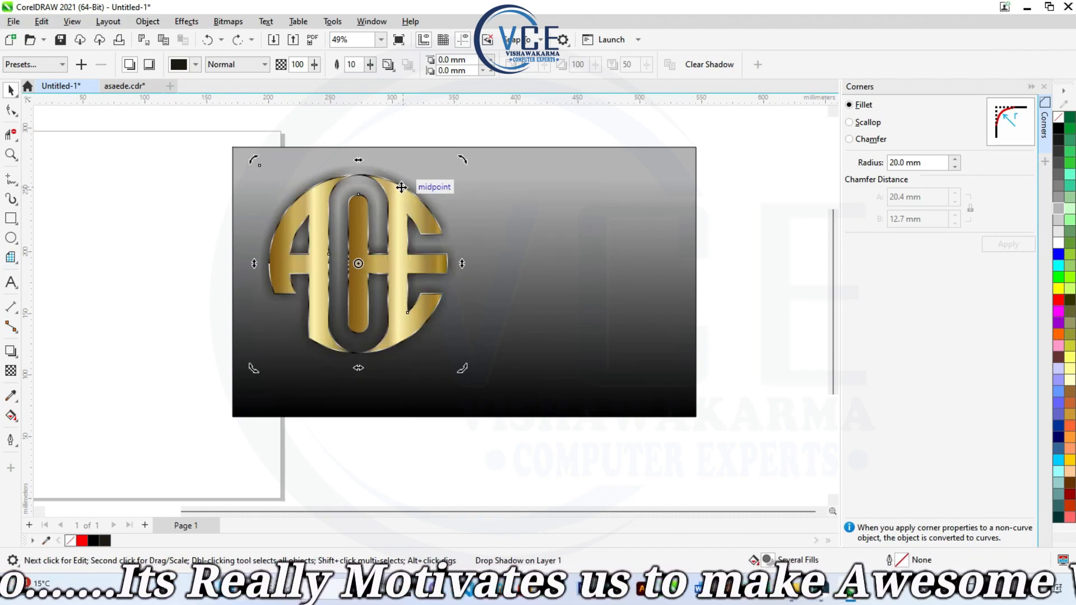
- Duplicate the shadowed monogram beside the original on the background and convert the copy to a 300 dpi RGB bitmap
left_click_drag(411, 187, 614, 184)
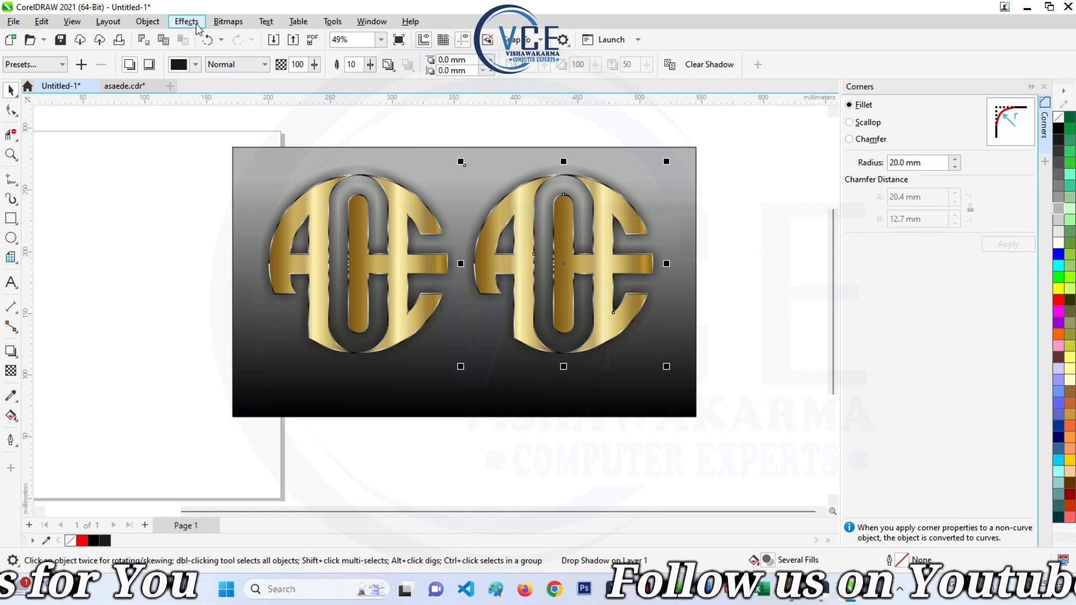
left_click(224, 22)
left_click(205, 39)
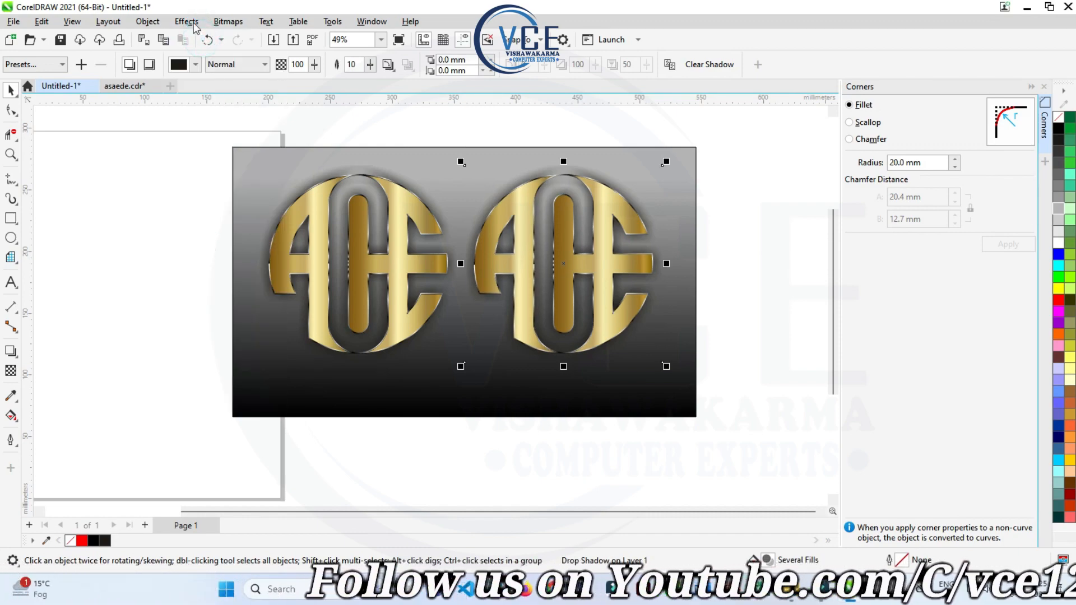
- Open the Hue/Saturation/Lightness adjustment for the duplicated bitmap monogram and move its dialog clear of the copy
left_click(187, 22)
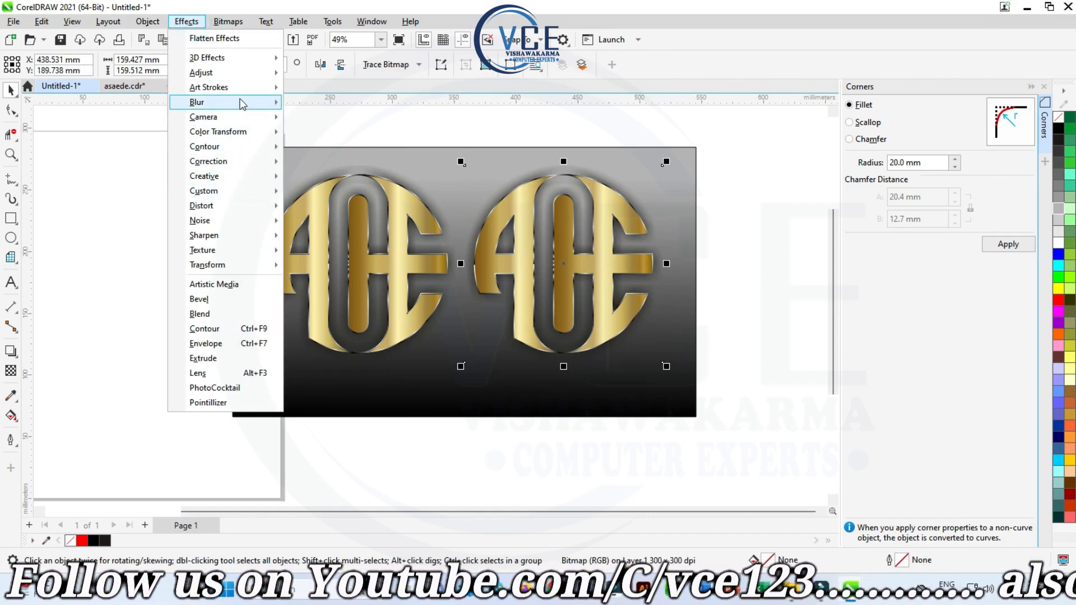
left_click(235, 72)
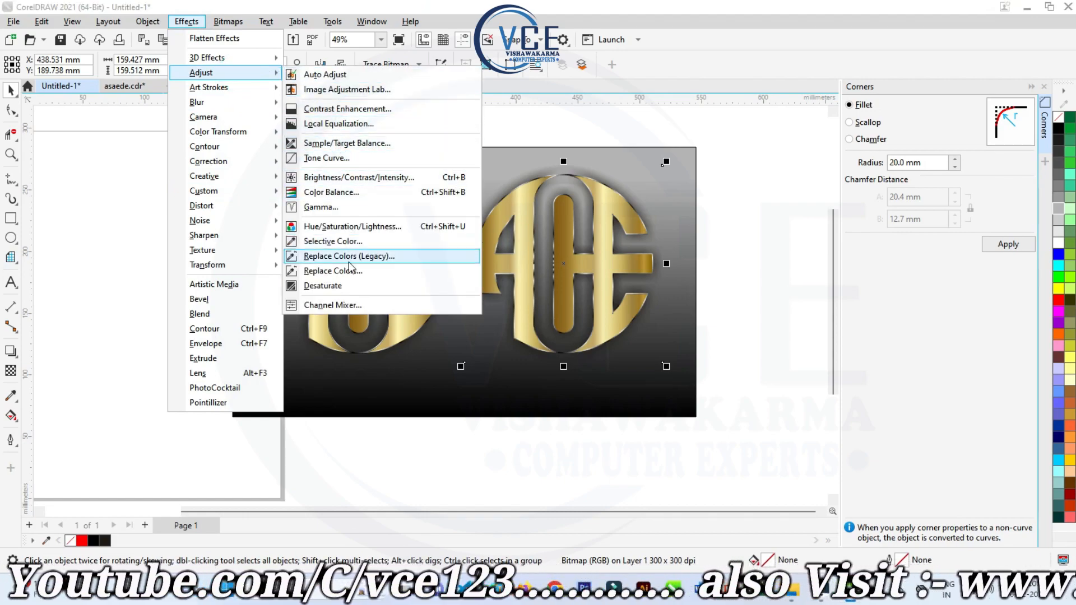
left_click(325, 227)
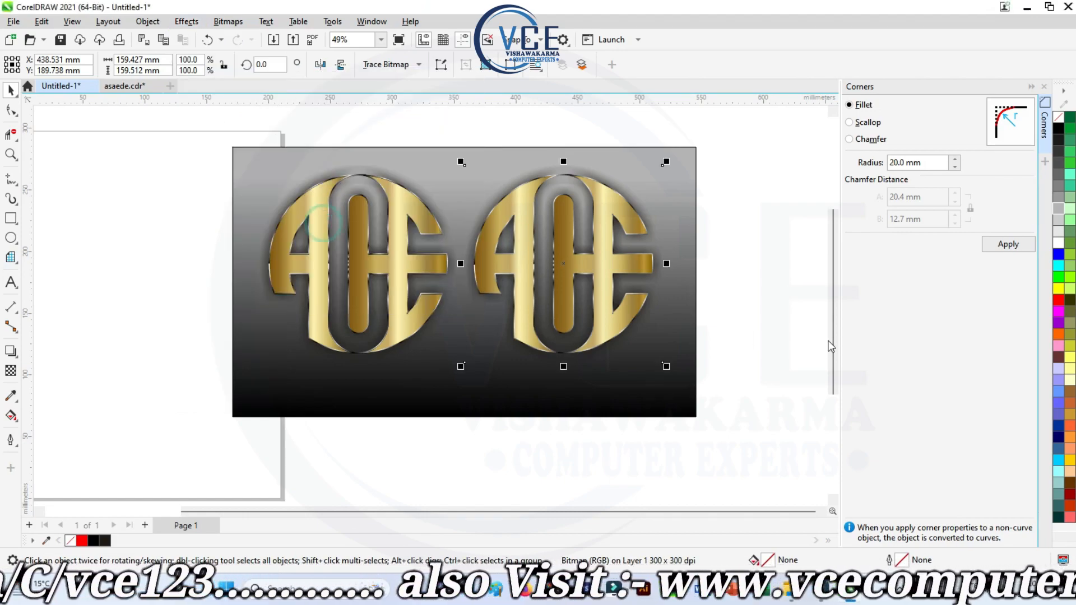
left_click_drag(567, 164, 361, 311)
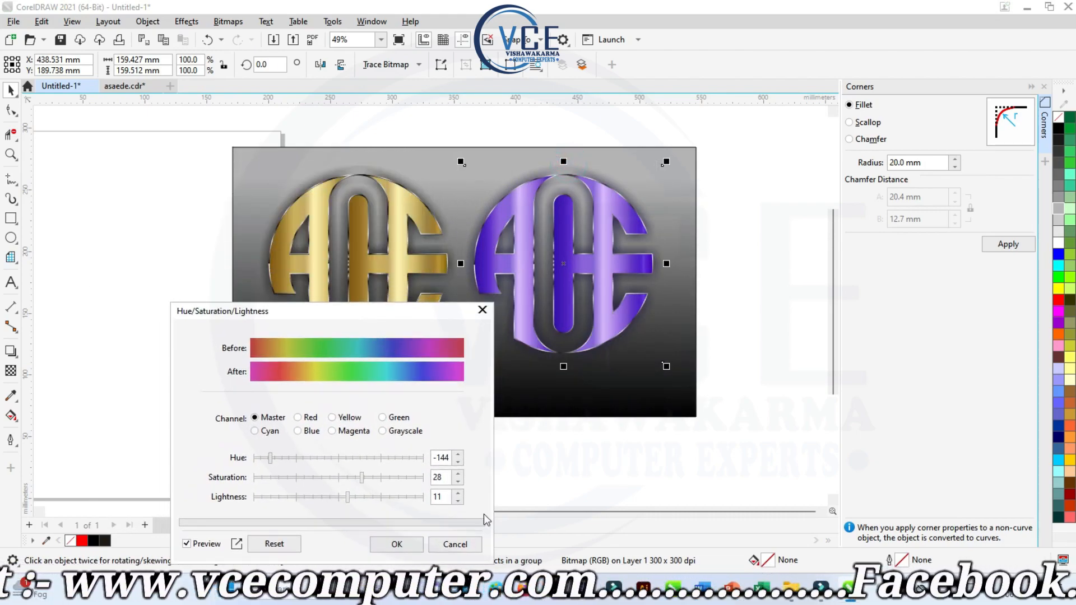
- Try hue shifts between -180 and 173 on the bitmap monogram with the preview on
left_click(253, 458)
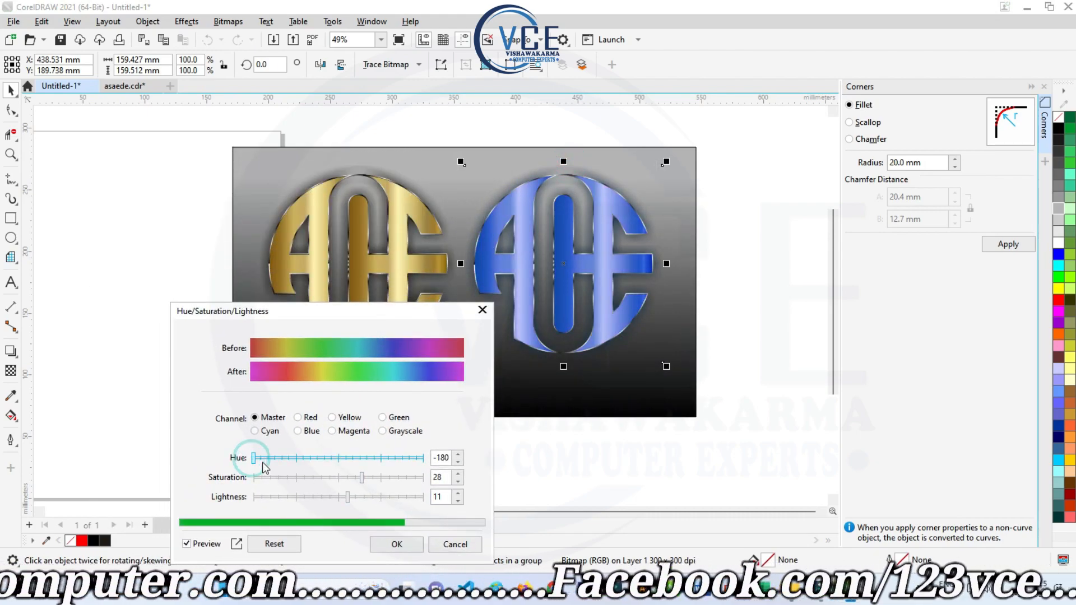
left_click(272, 458)
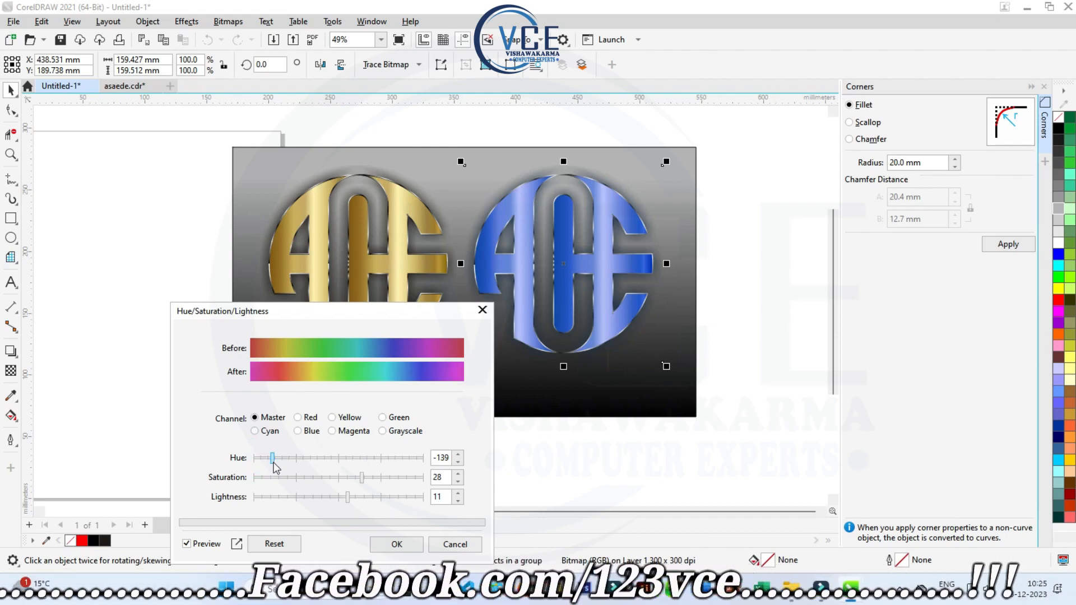
left_click(290, 459)
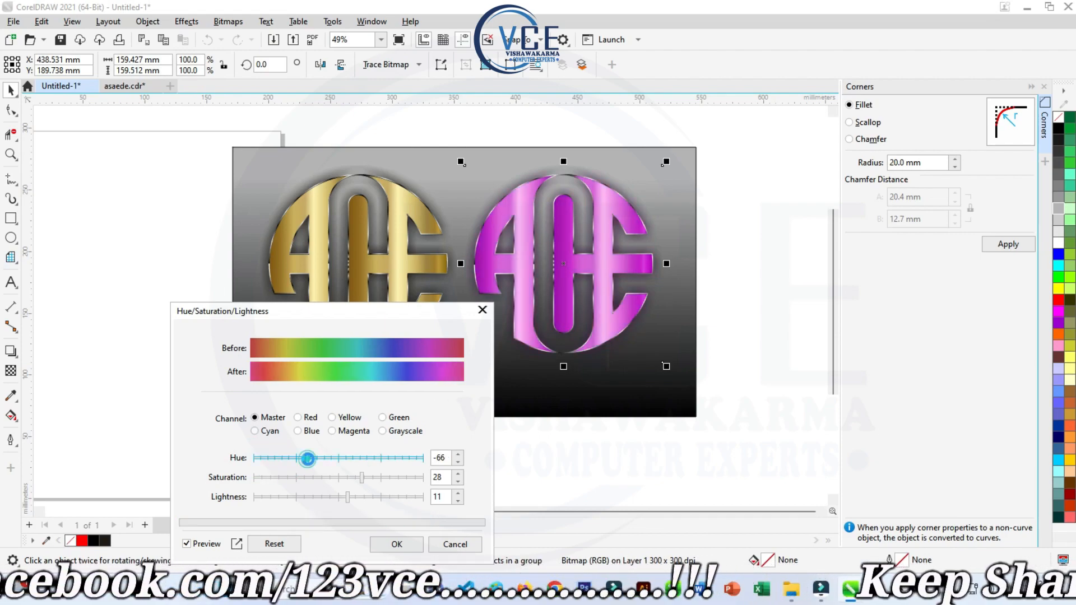
left_click(309, 458)
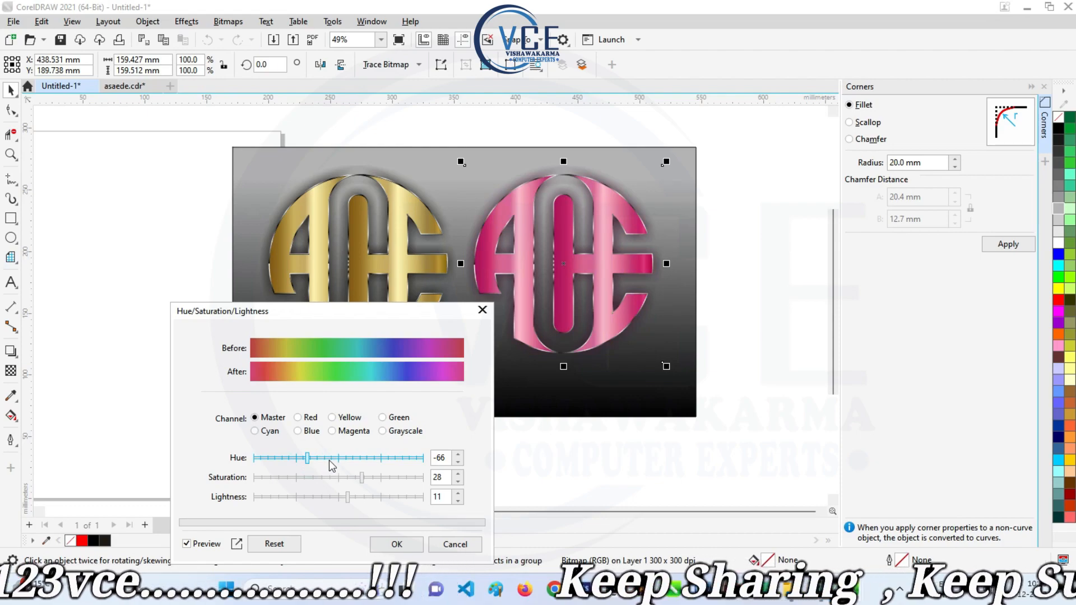
left_click(347, 458)
left_click(372, 458)
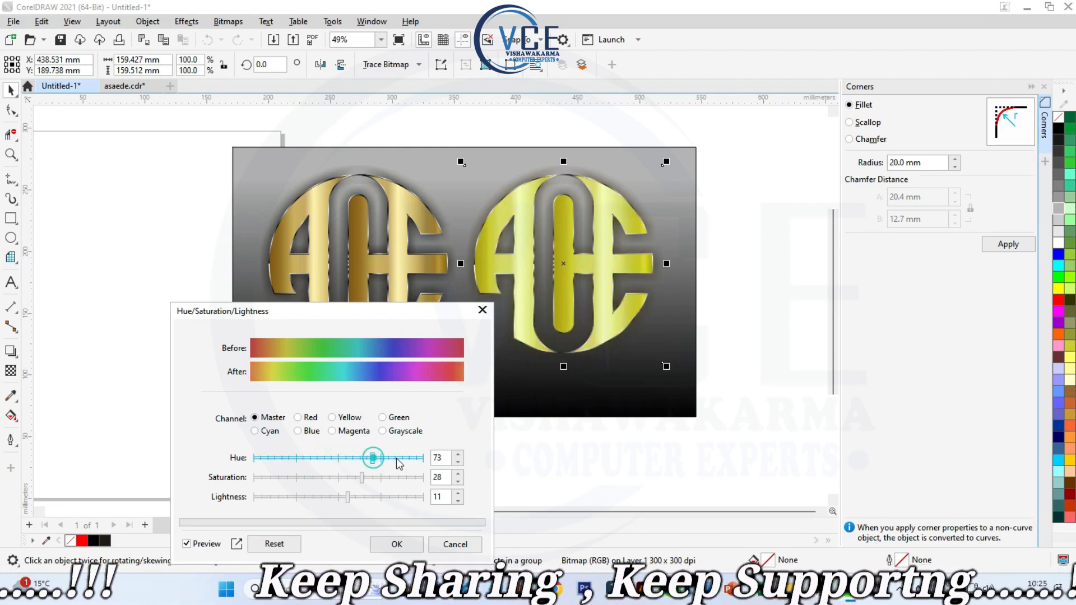
left_click(391, 457)
left_click_drag(400, 460, 419, 459)
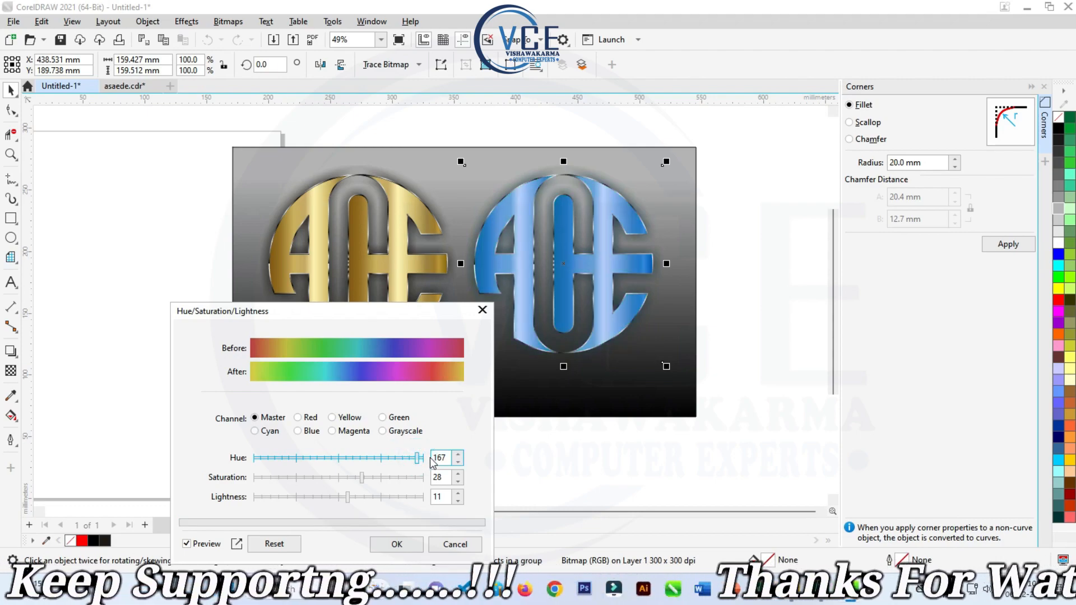
left_click(420, 458)
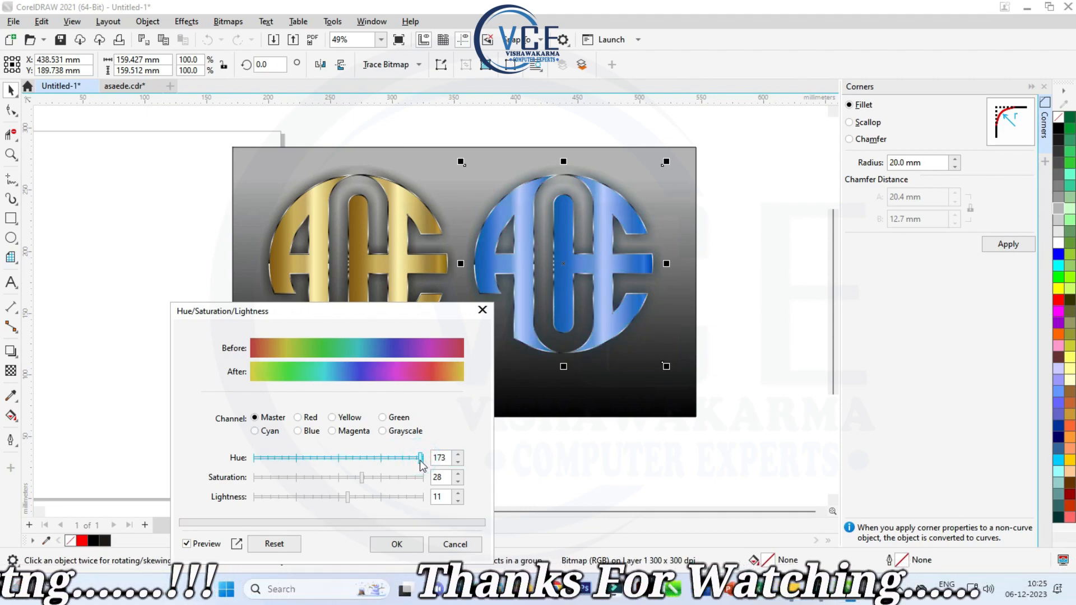
- Recolour the bitmap monogram magenta with hue -96, saturation 28 and lightness 11, apply the adjustment and deselect the copy
left_click(281, 458)
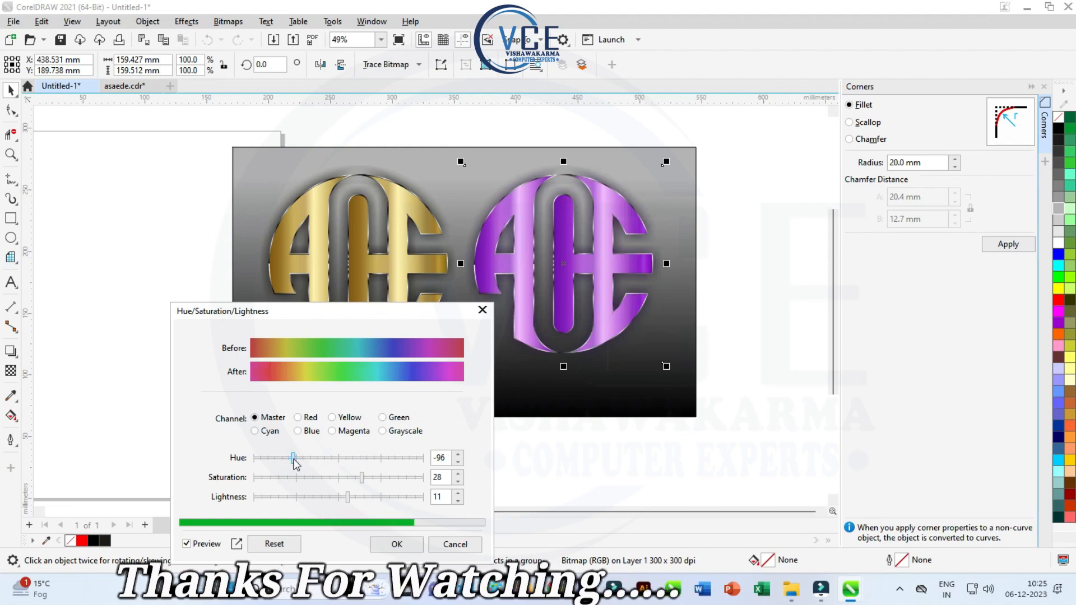
left_click(292, 458)
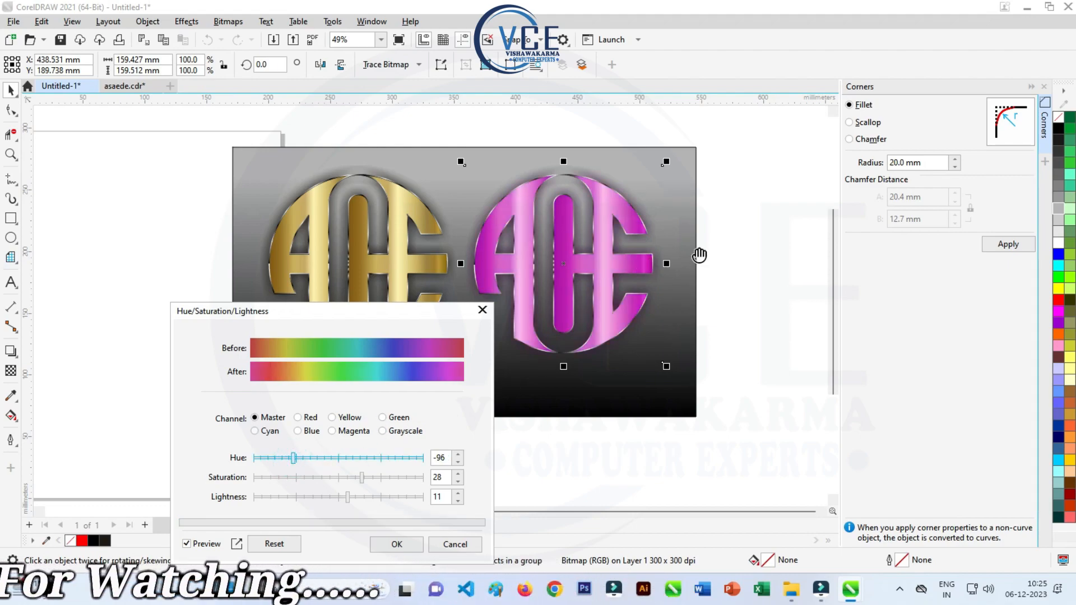
left_click(744, 211)
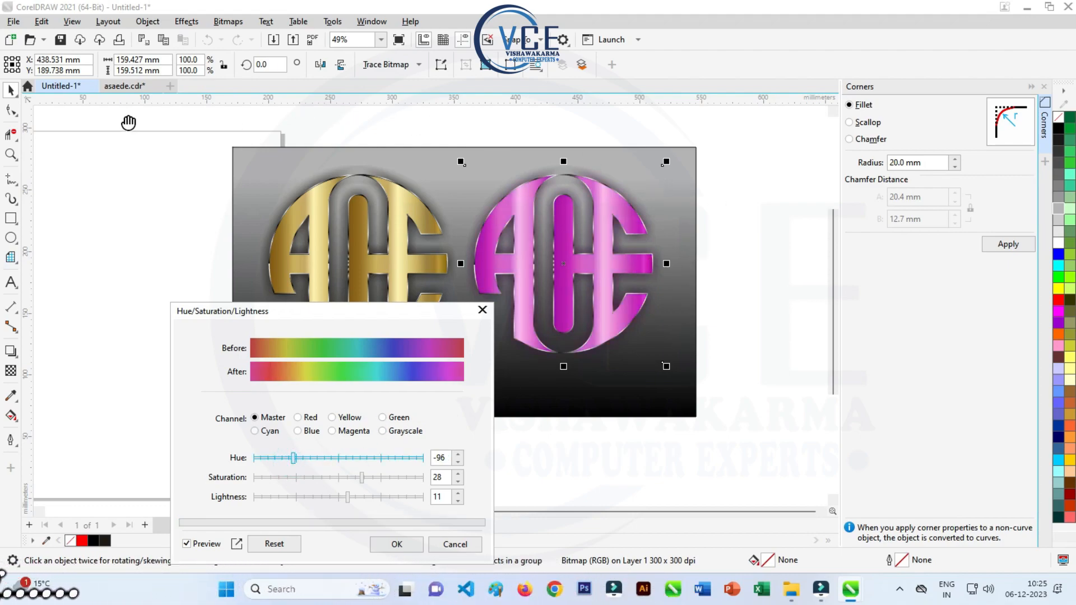
left_click(397, 545)
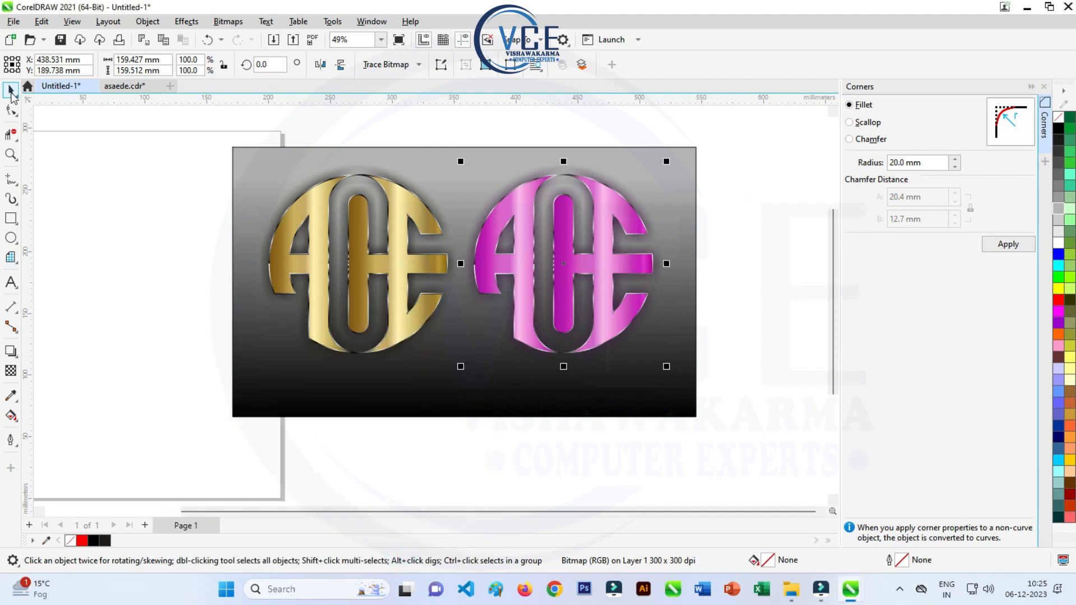
left_click(94, 161)
- Select the gold and magenta monograms together and nudge them up about 5 mm on the background
scroll(413, 250, "up", 2)
scroll(369, 225, "down", 3)
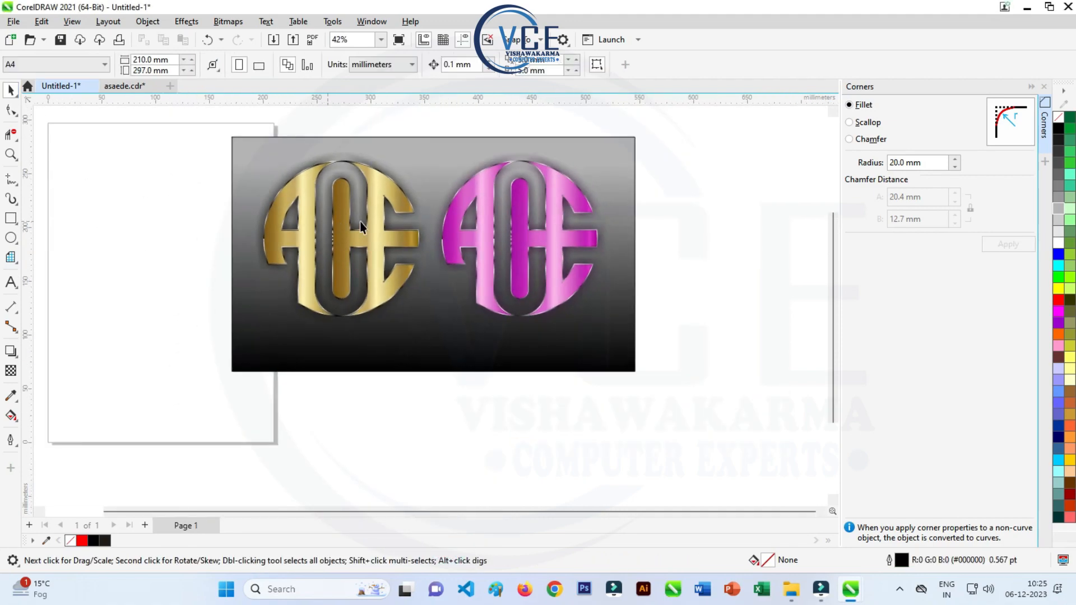
scroll(409, 210, "up", 2)
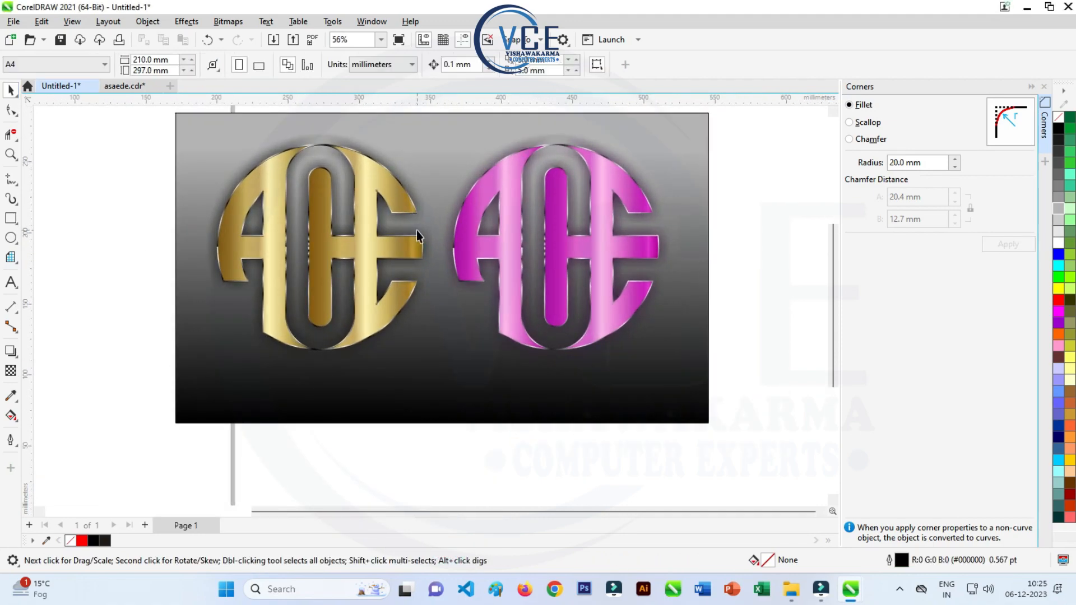
scroll(403, 227, "down", 1)
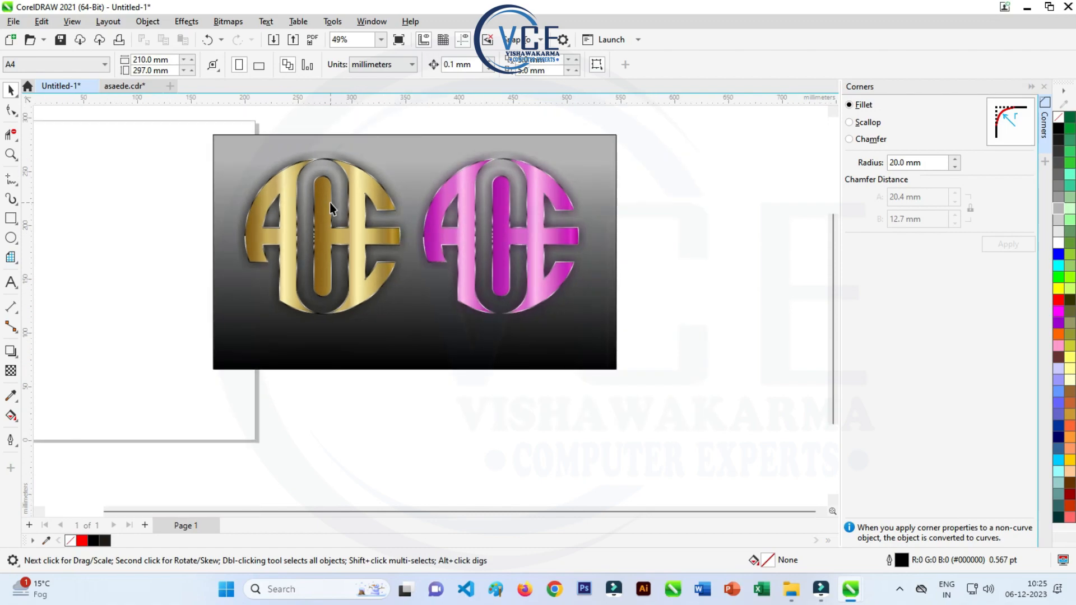
left_click(359, 182)
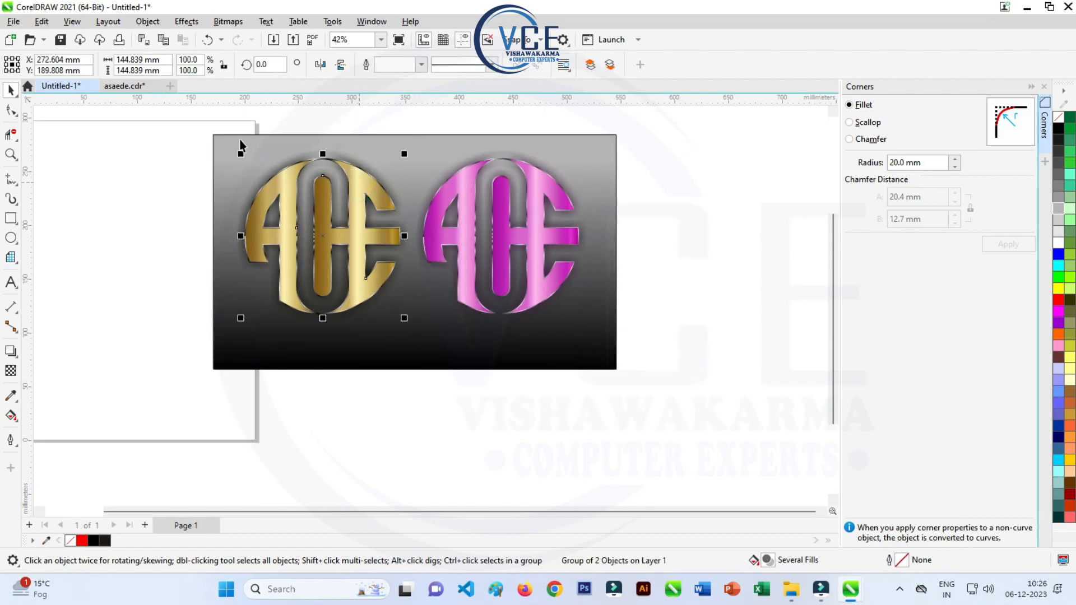
left_click_drag(207, 119, 650, 353)
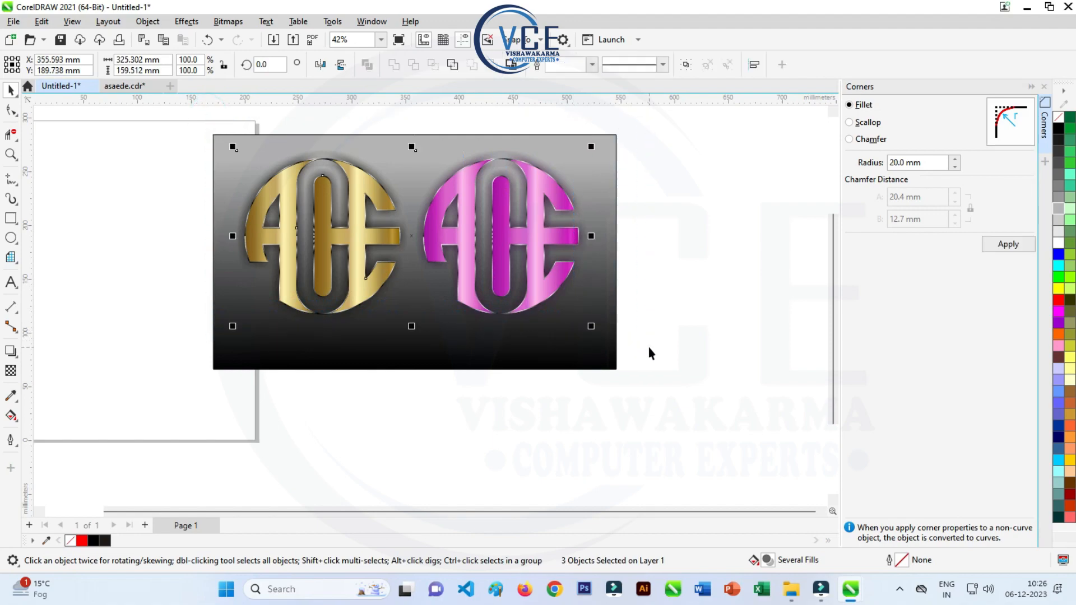
key("Up")
key("Up")
key("Up")
key("Up")
key("Up")
key("Up")
key("Up")
key("Up")
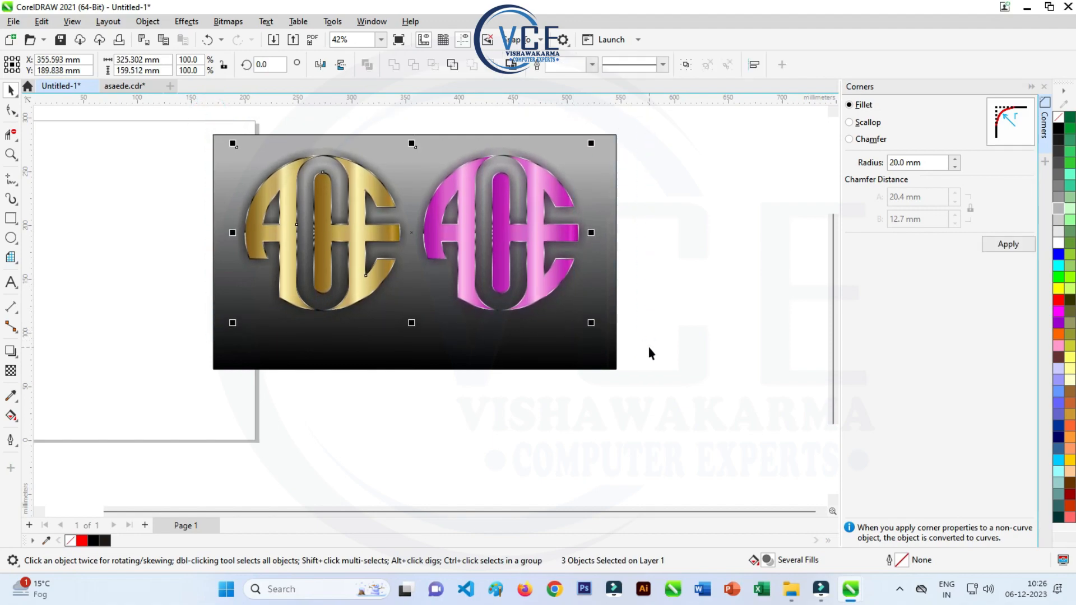
key("Up")
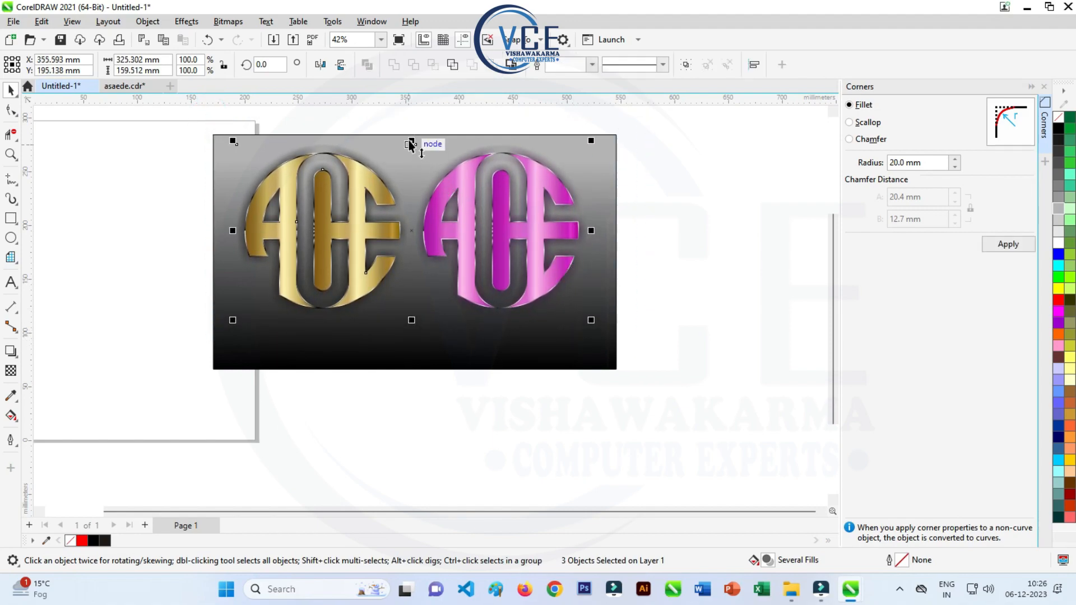
- Create a vertically mirrored copy of both monograms directly below the originals
left_click_drag(412, 144, 445, 474)
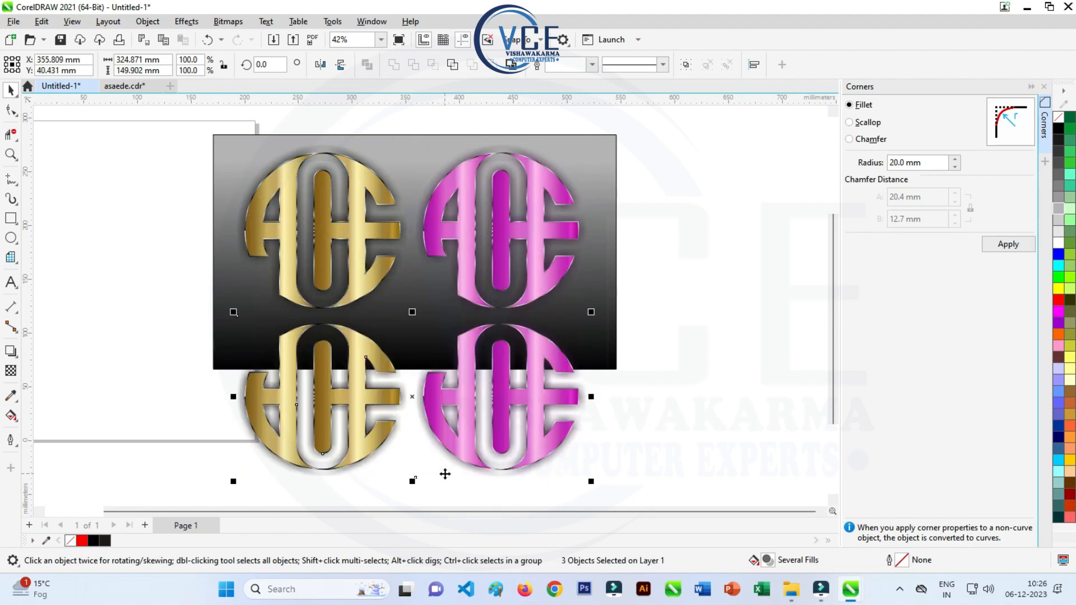
left_click(186, 21)
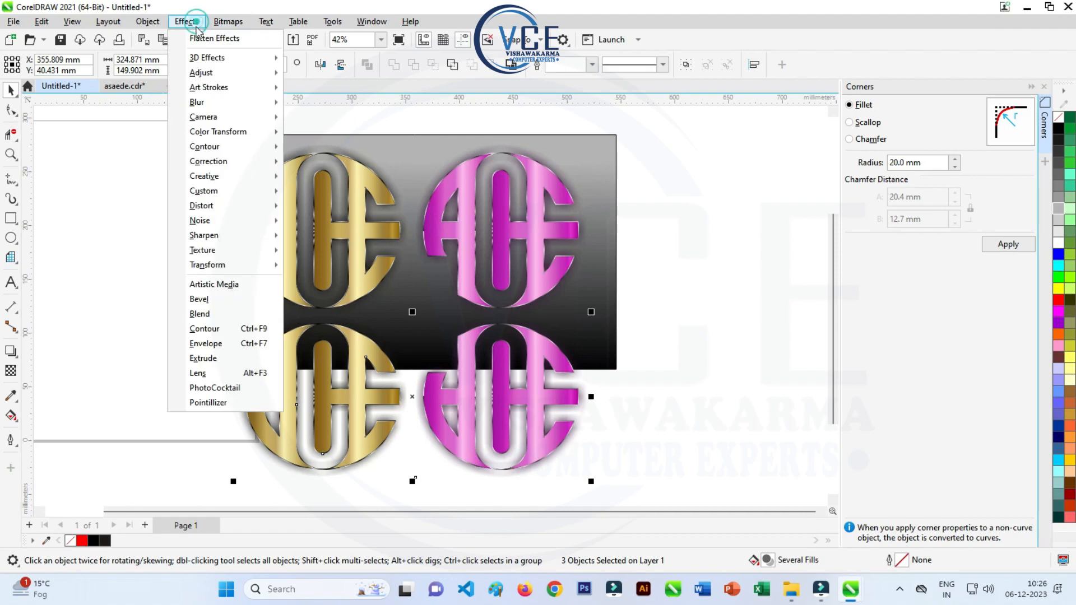
left_click(200, 34)
- Convert the mirrored monograms to a 300 dpi RGB bitmap and fade it out downwards with a linear fountain transparency
left_click(10, 370)
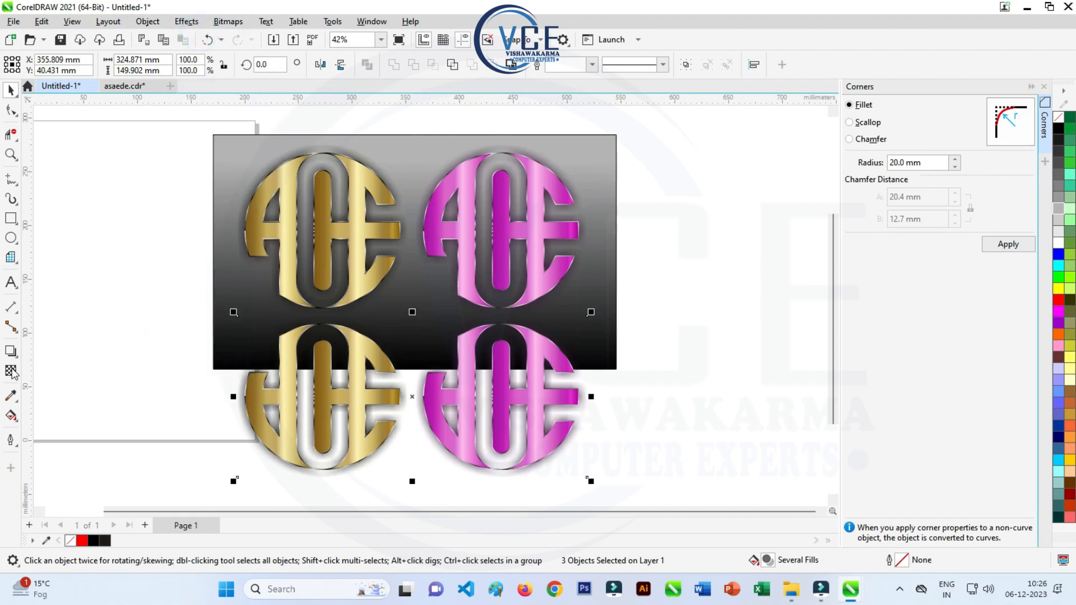
left_click_drag(409, 259, 412, 396)
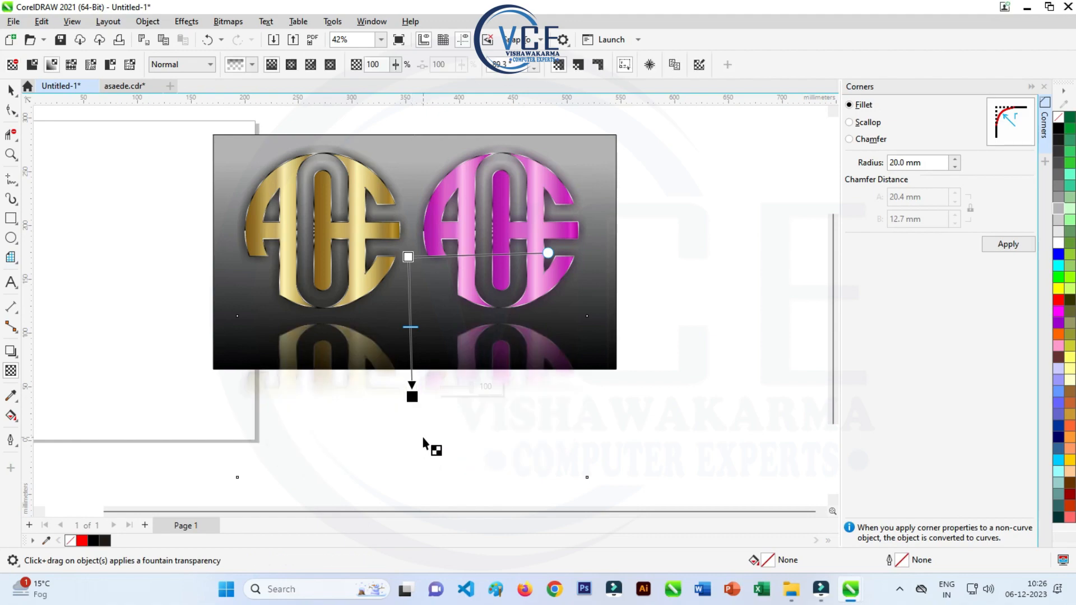
left_click(11, 90)
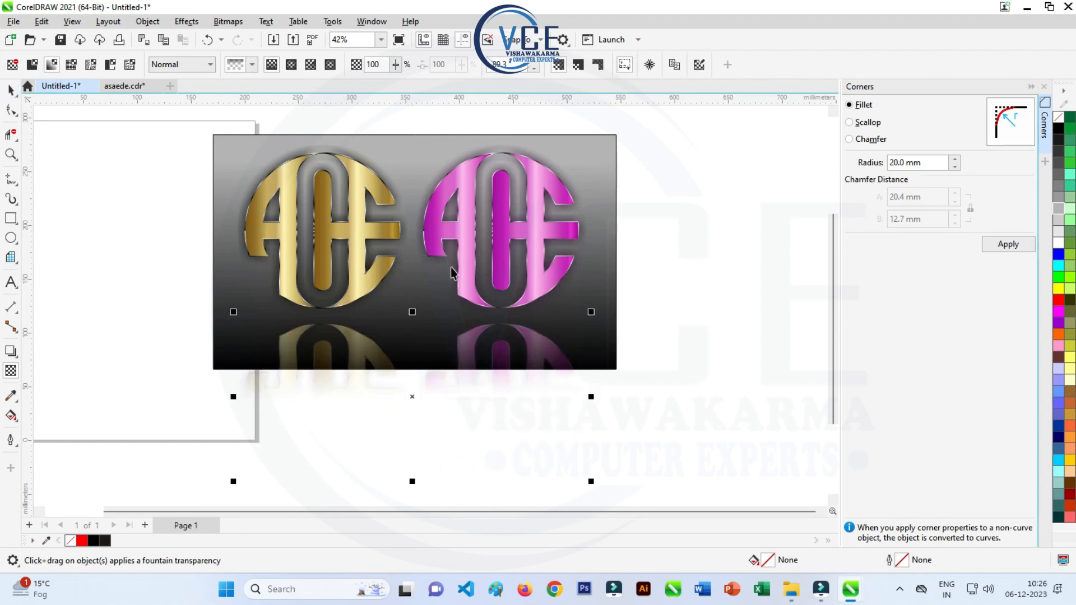
- Move the faded reflection up about 10 mm so it sits just beneath the two monograms
left_click(682, 188)
scroll(338, 328, "up", 1)
left_click(354, 347)
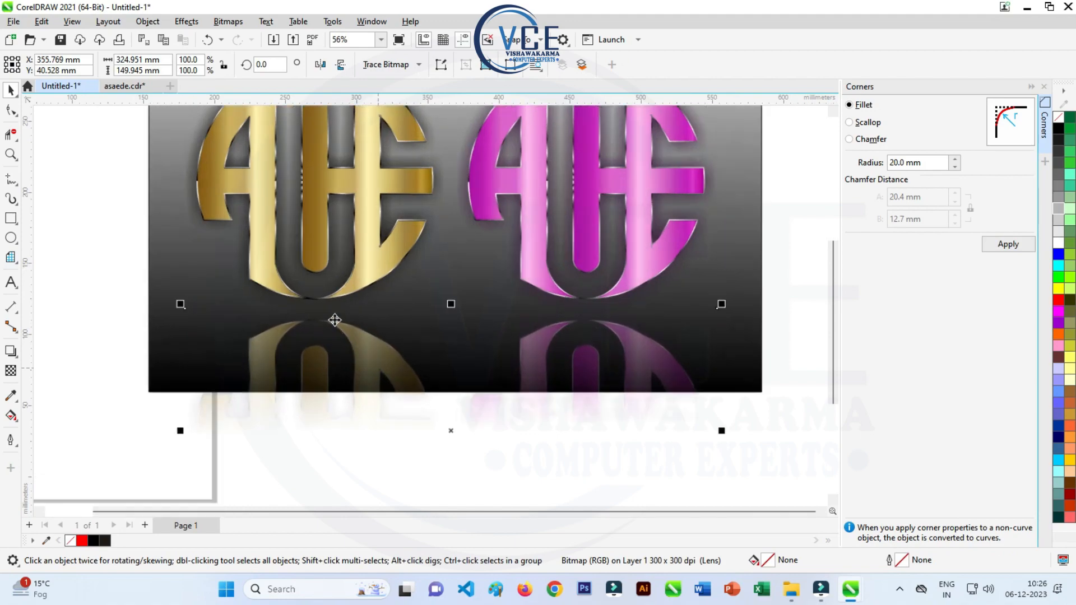
scroll(345, 336, "up", 4)
left_click_drag(347, 336, 354, 315)
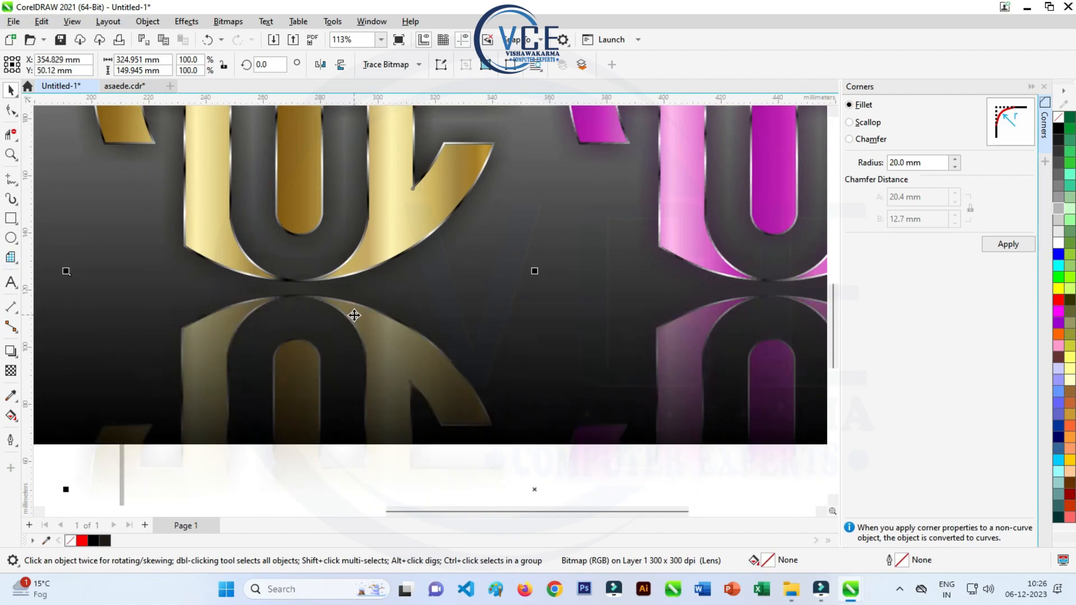
scroll(358, 312, "down", 5)
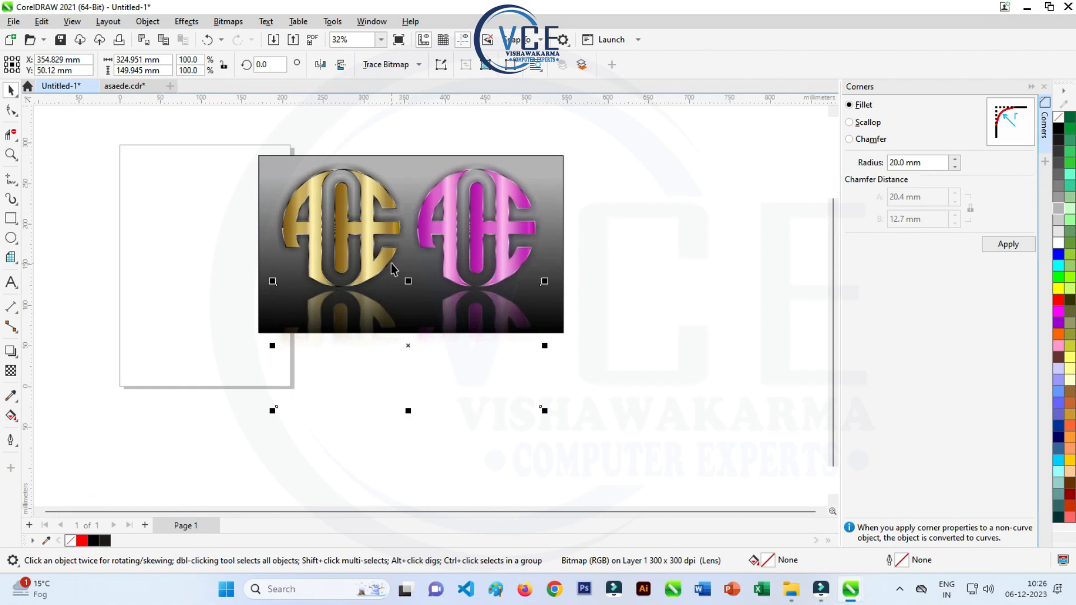
scroll(394, 269, "up", 2)
scroll(363, 115, "up", 2)
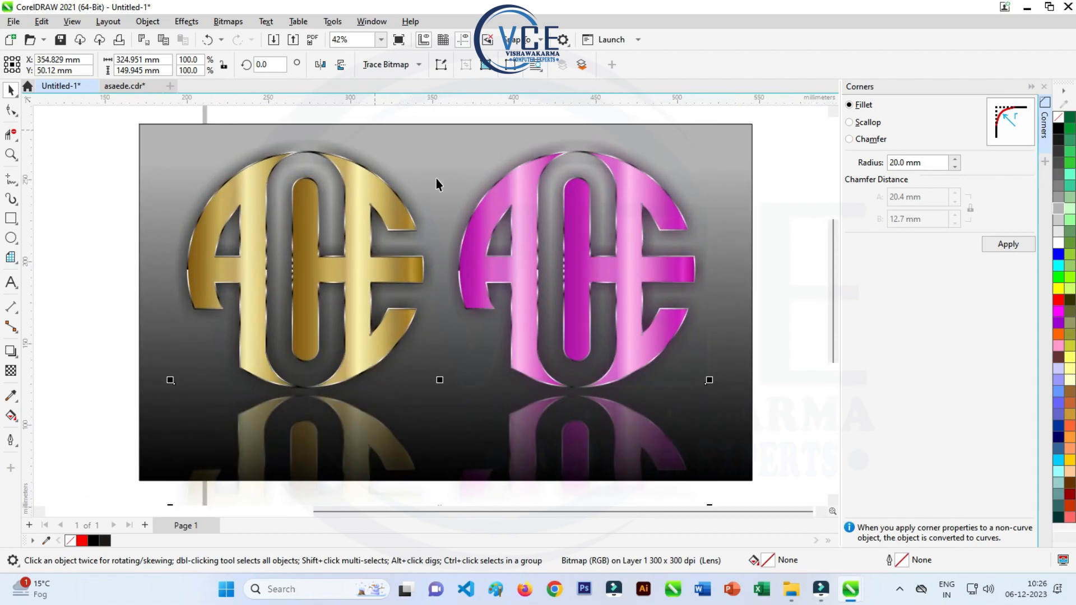